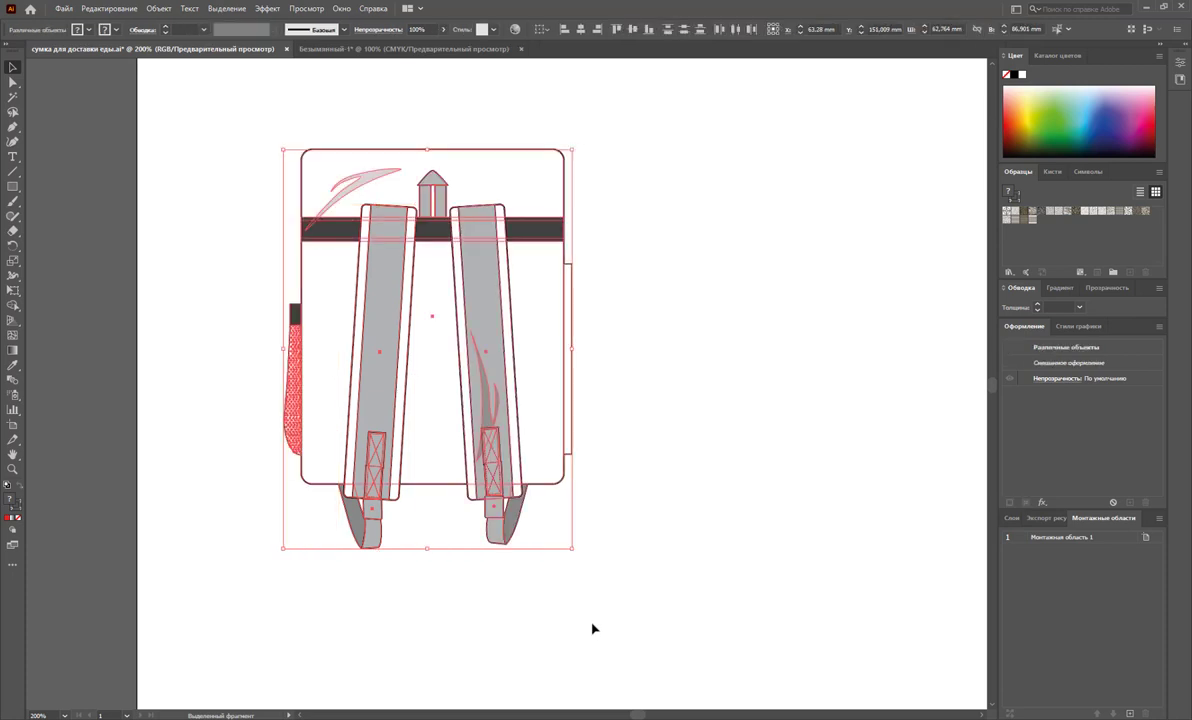
- Switch to the untitled document and widen its artboard to about 455 mm, extending it on the side beside the backpack
click(345, 48)
click(639, 468)
key(z)
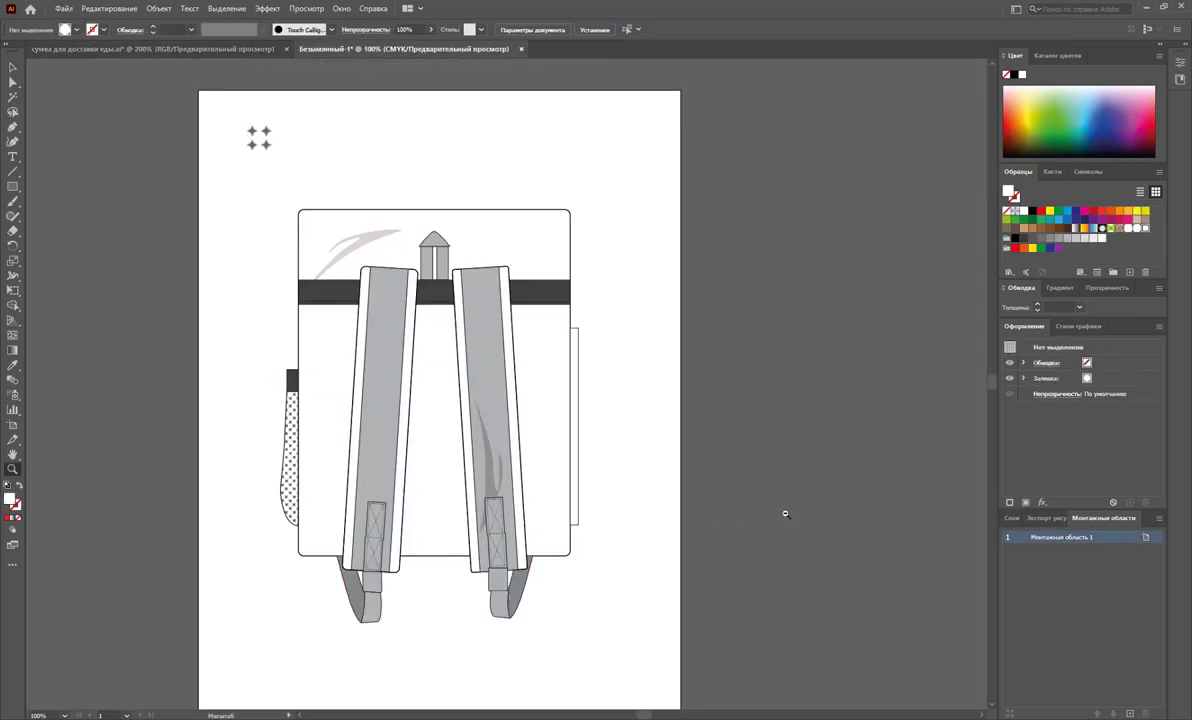
alt+click(762, 488)
click(12, 425)
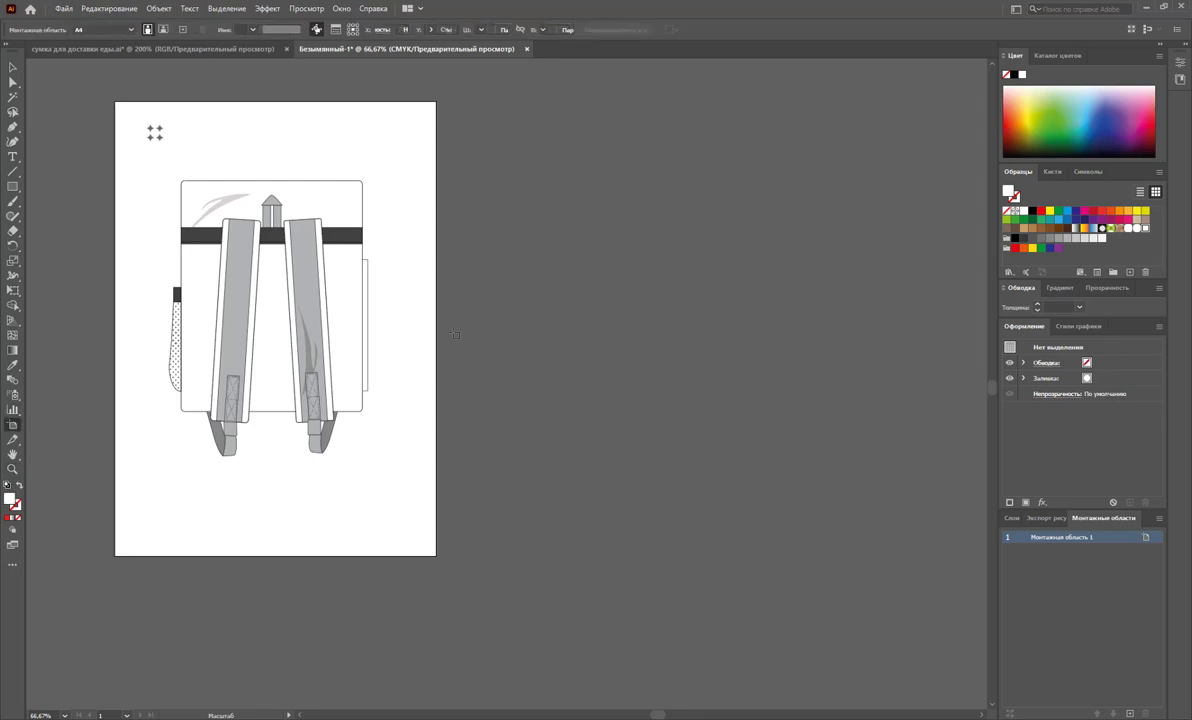
drag(436, 328, 812, 332)
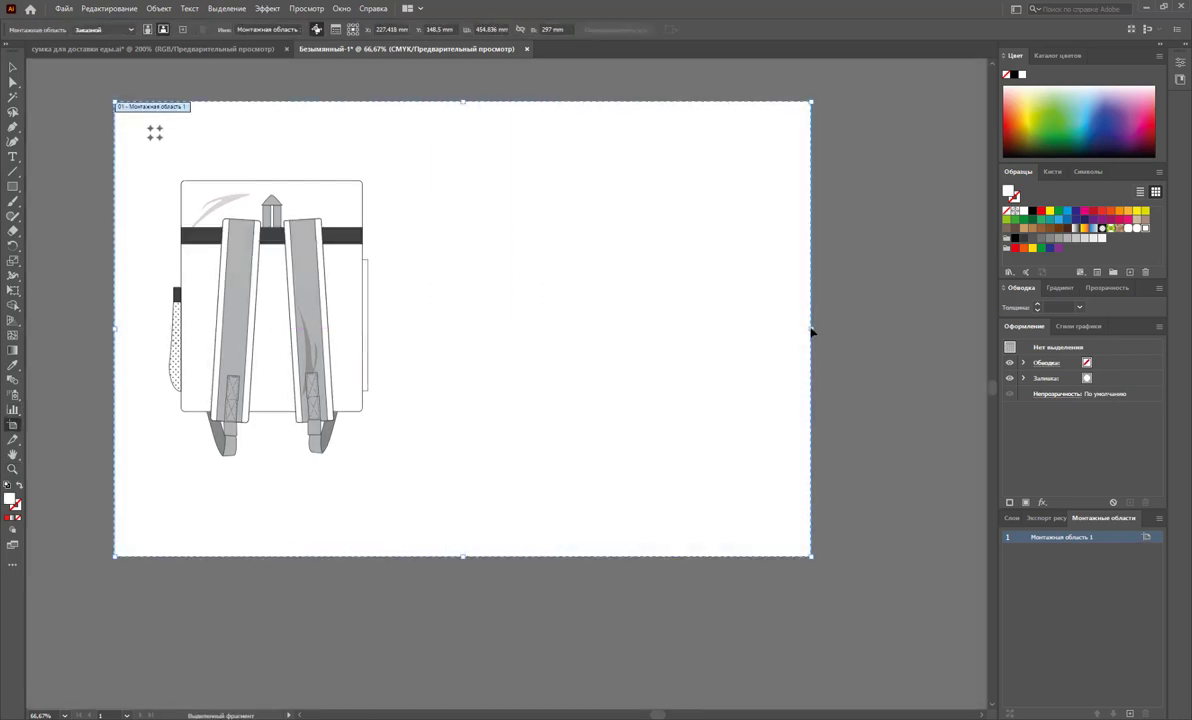
- Paste the copied backpack drawing next to the existing one and enlarge it to about 131 × 182 mm
key(ctrl+v)
click(12, 67)
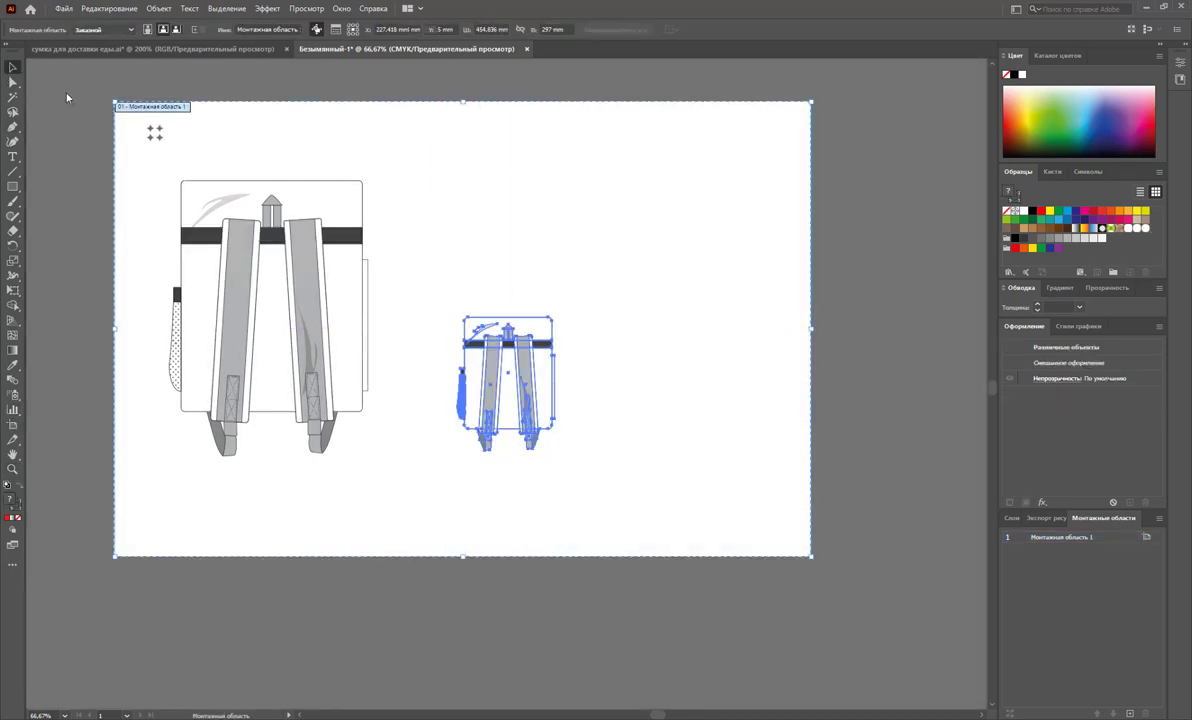
mouse_move(519, 381)
mouse_down()
mouse_move(548, 281)
mouse_move(588, 388)
mouse_move(647, 469)
mouse_up()
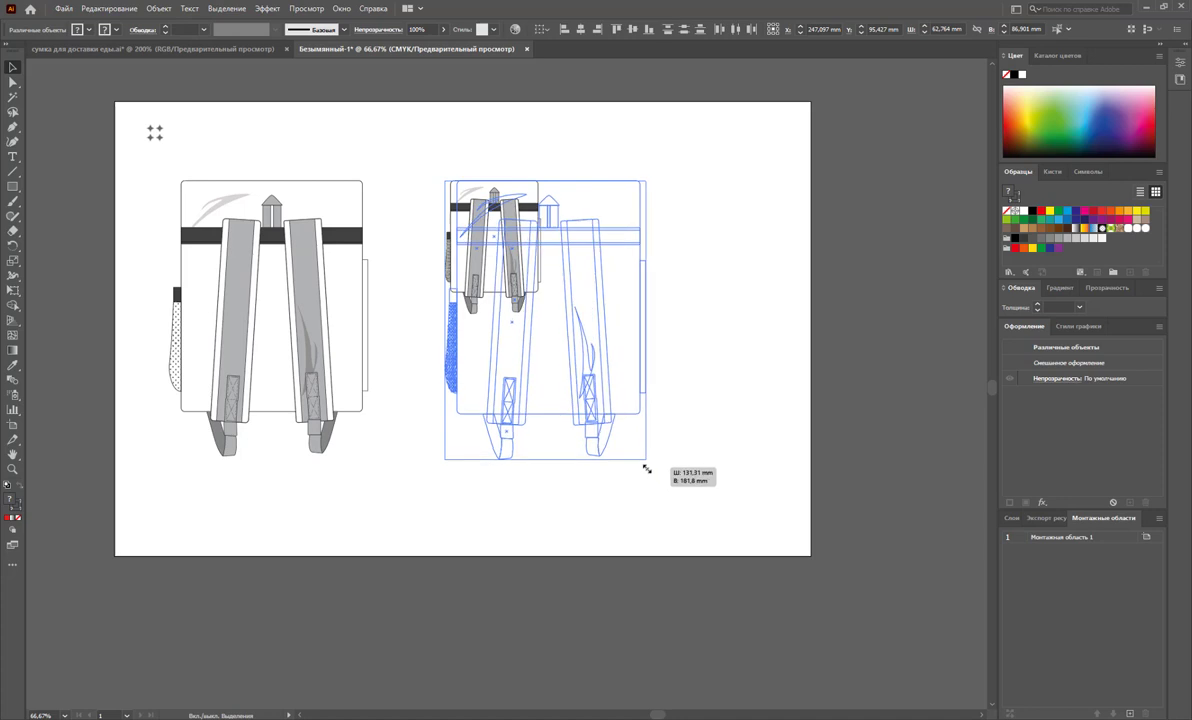
drag(572, 306, 624, 306)
click(745, 326)
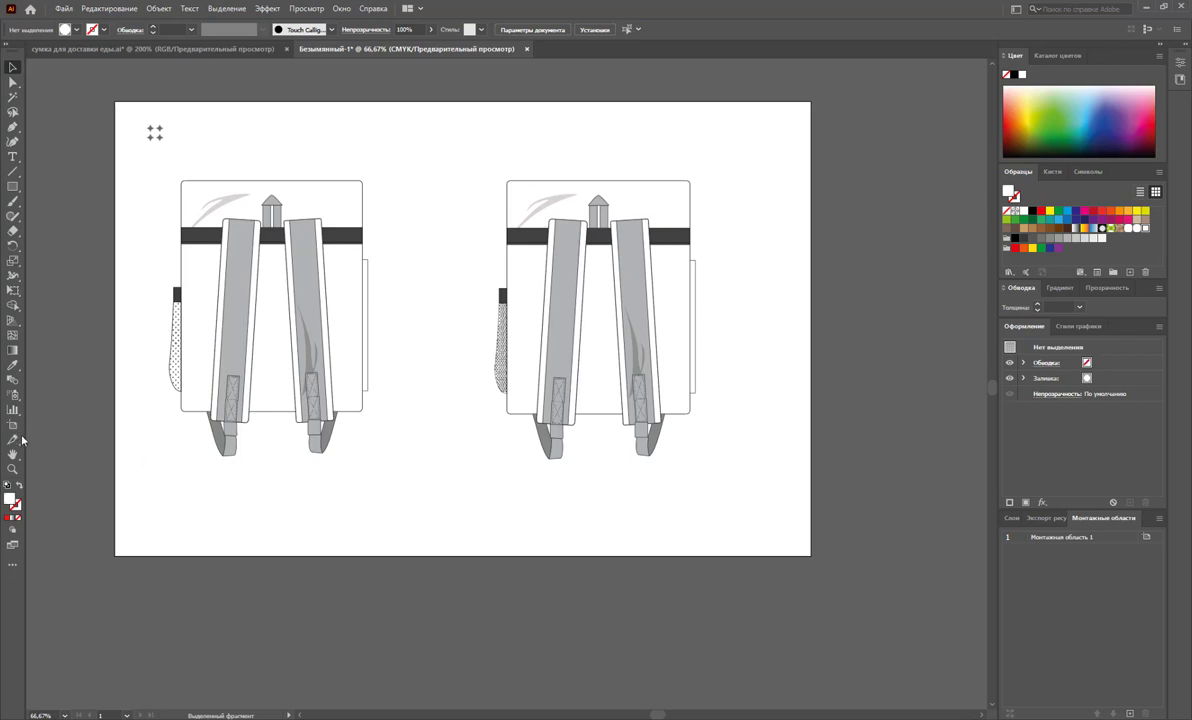
- Try the star pattern swatch as the fill of the first backpack's body and undo it
click(12, 469)
click(404, 328)
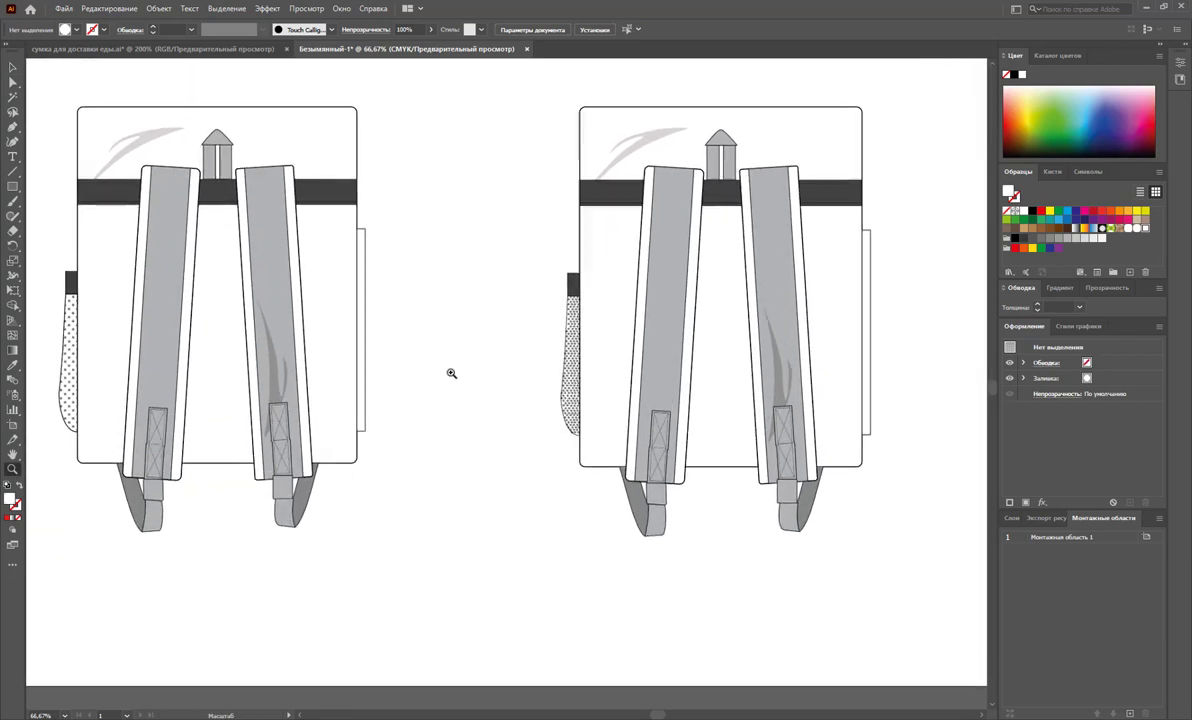
scroll(653, 716, left, 3)
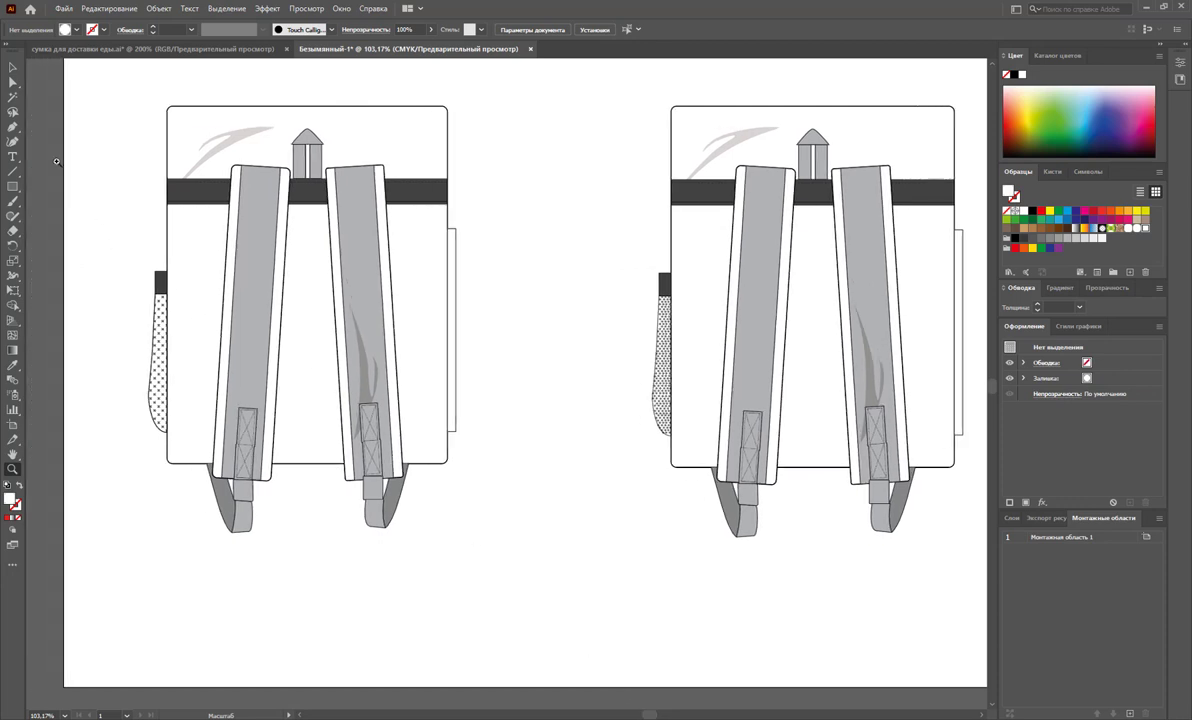
click(13, 67)
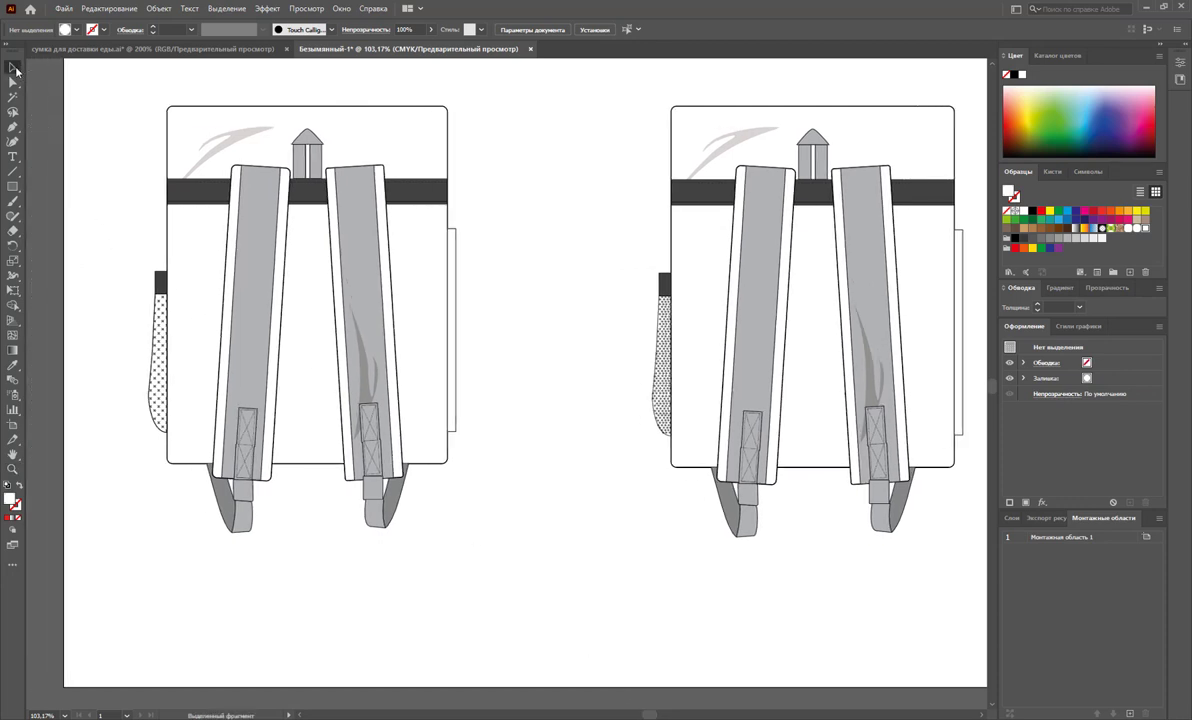
click(275, 209)
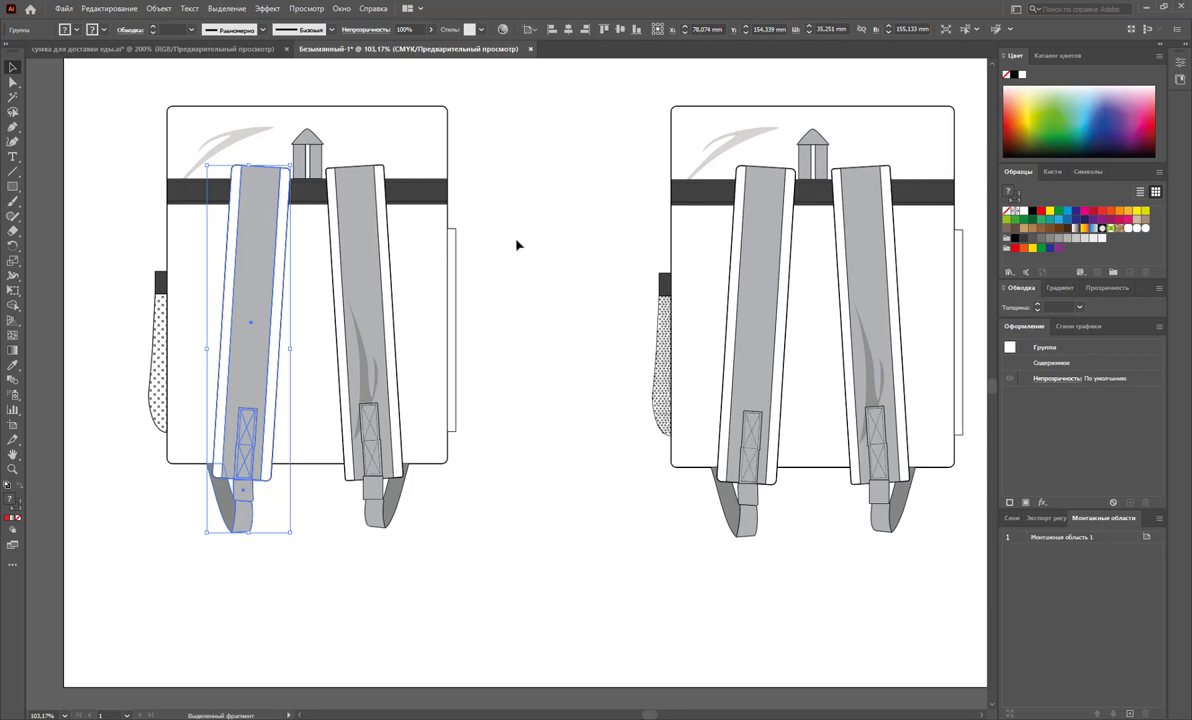
click(484, 229)
click(409, 113)
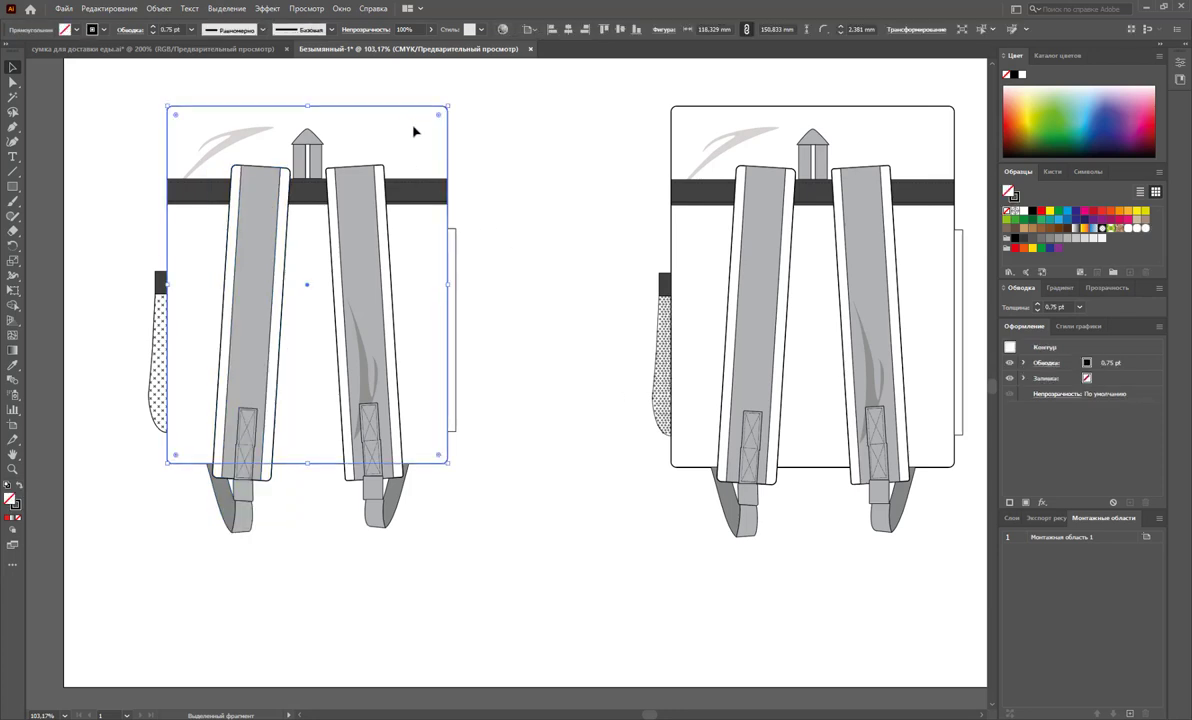
click(1143, 230)
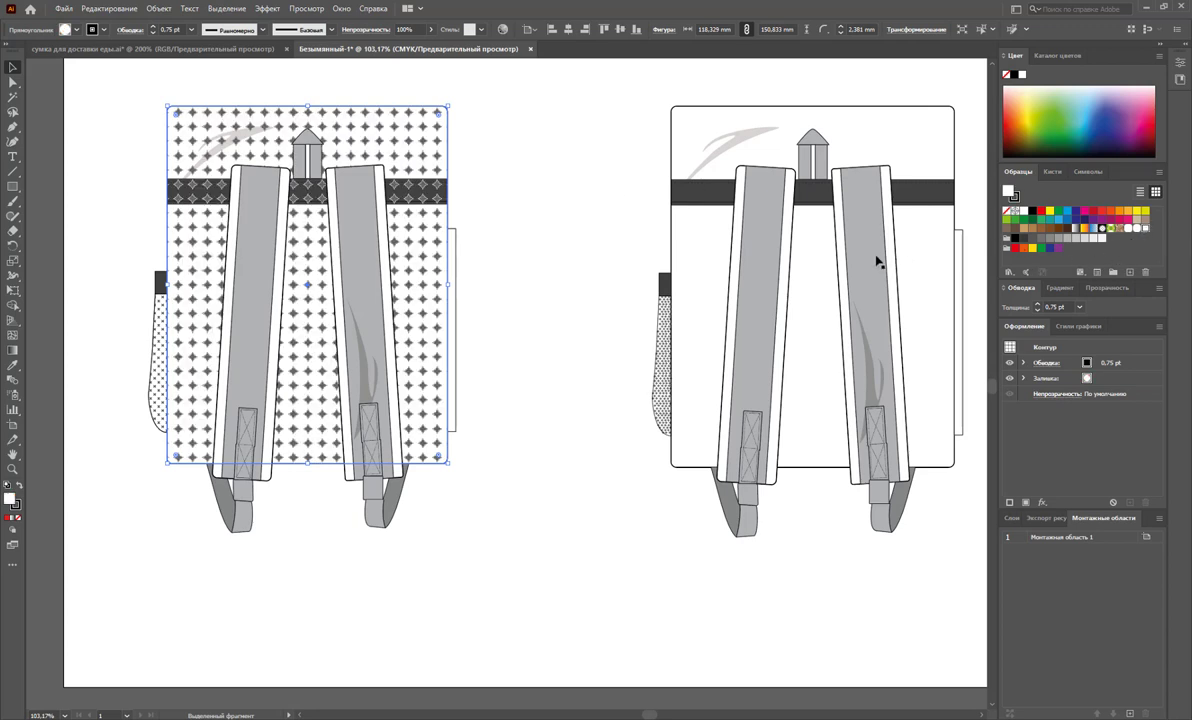
key(ctrl+z)
click(537, 268)
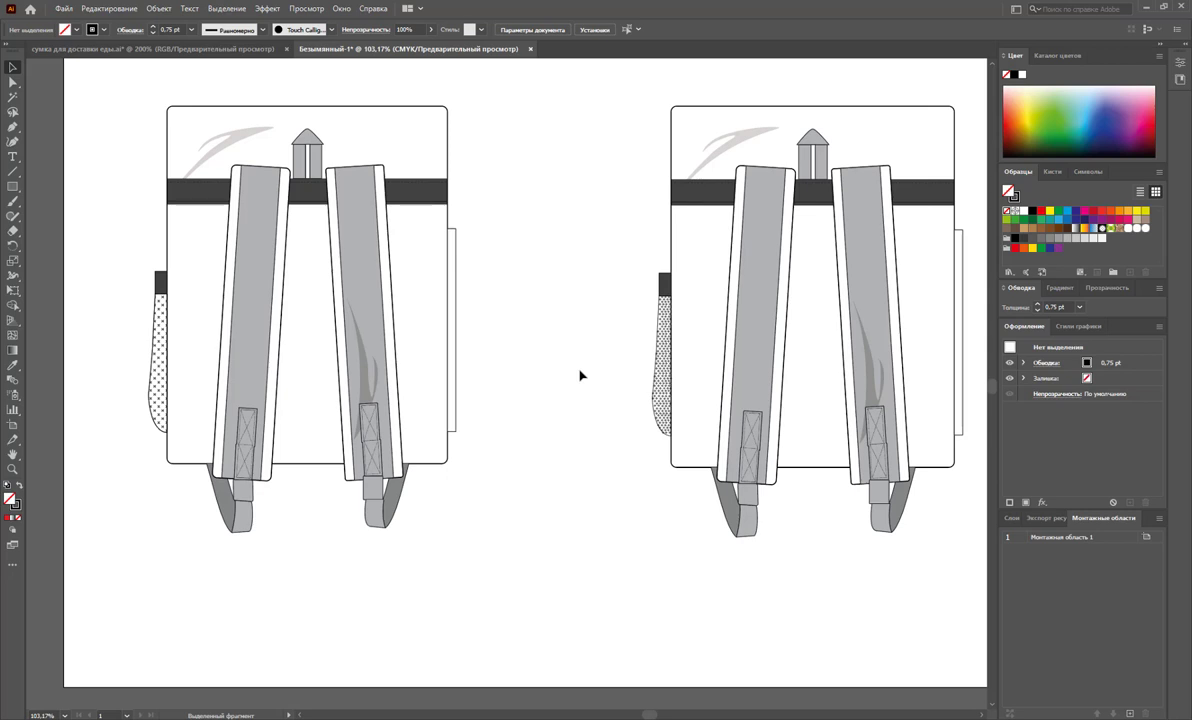
- Copy the pasted backpack's side-pocket mesh into the space between the backpacks, break it apart and delete part of it
drag(666, 330, 576, 410)
click(540, 394)
right_click(574, 291)
click(609, 397)
click(593, 399)
key(Delete)
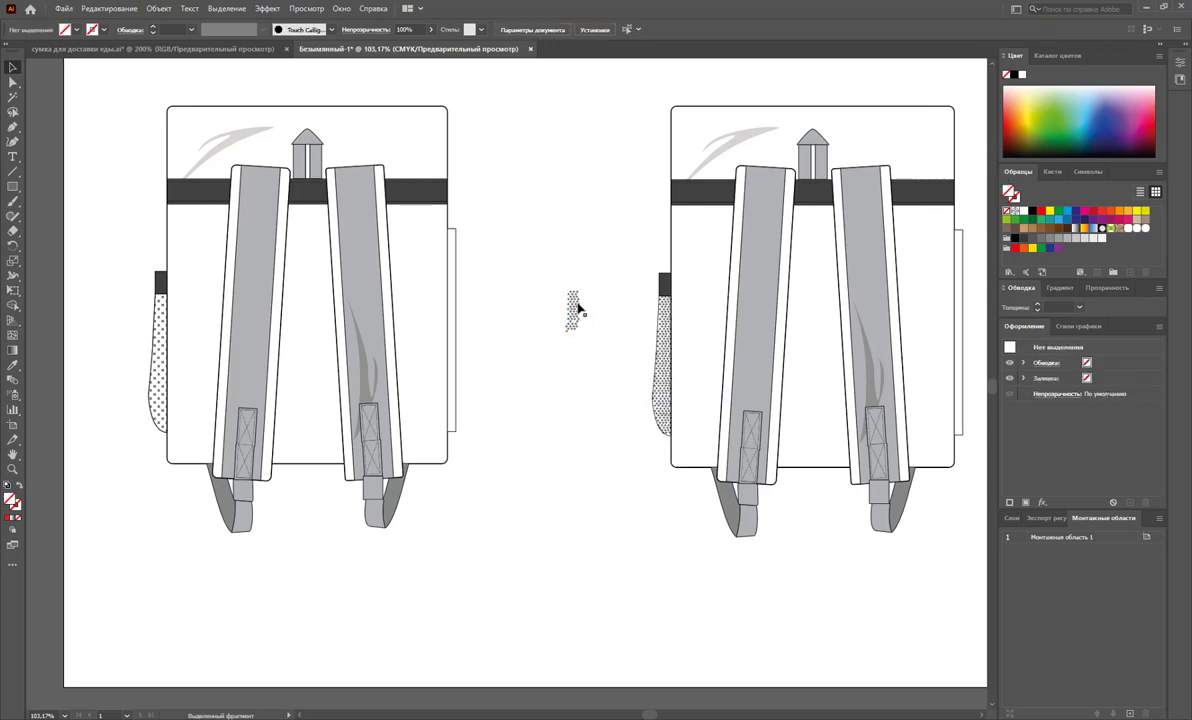
- Separate a single star from the copied mesh patch, delete the rest of the patch and select the remaining star
drag(578, 310, 607, 338)
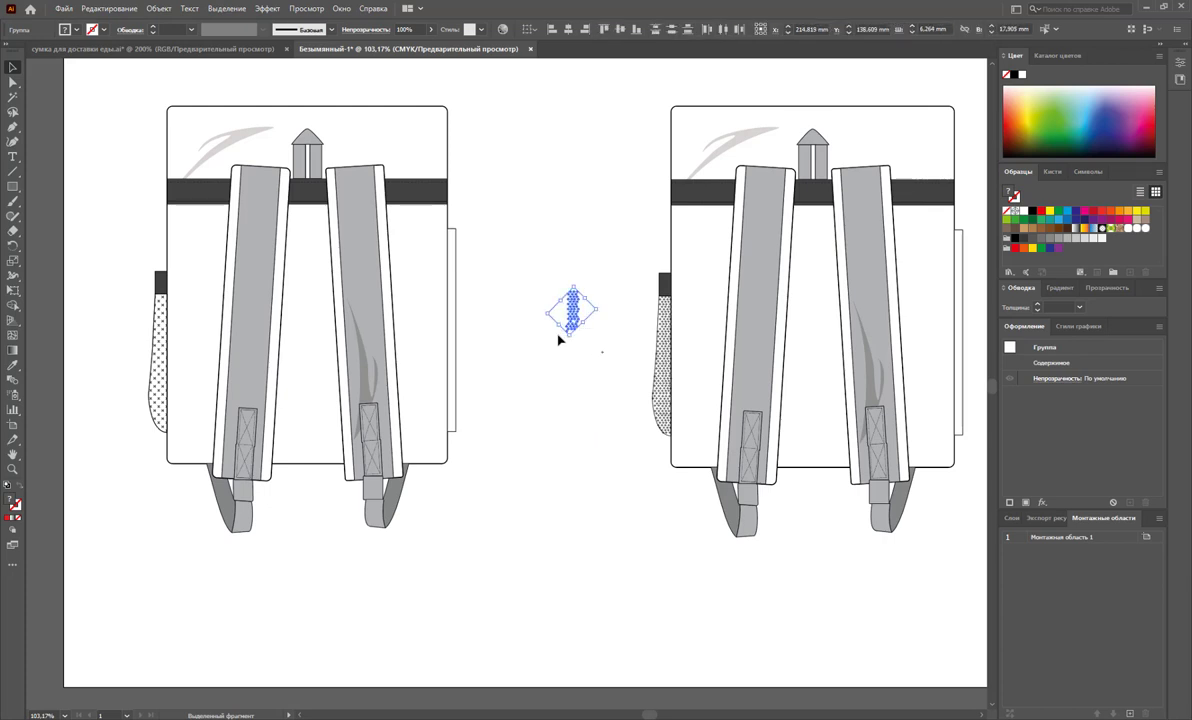
key(Delete)
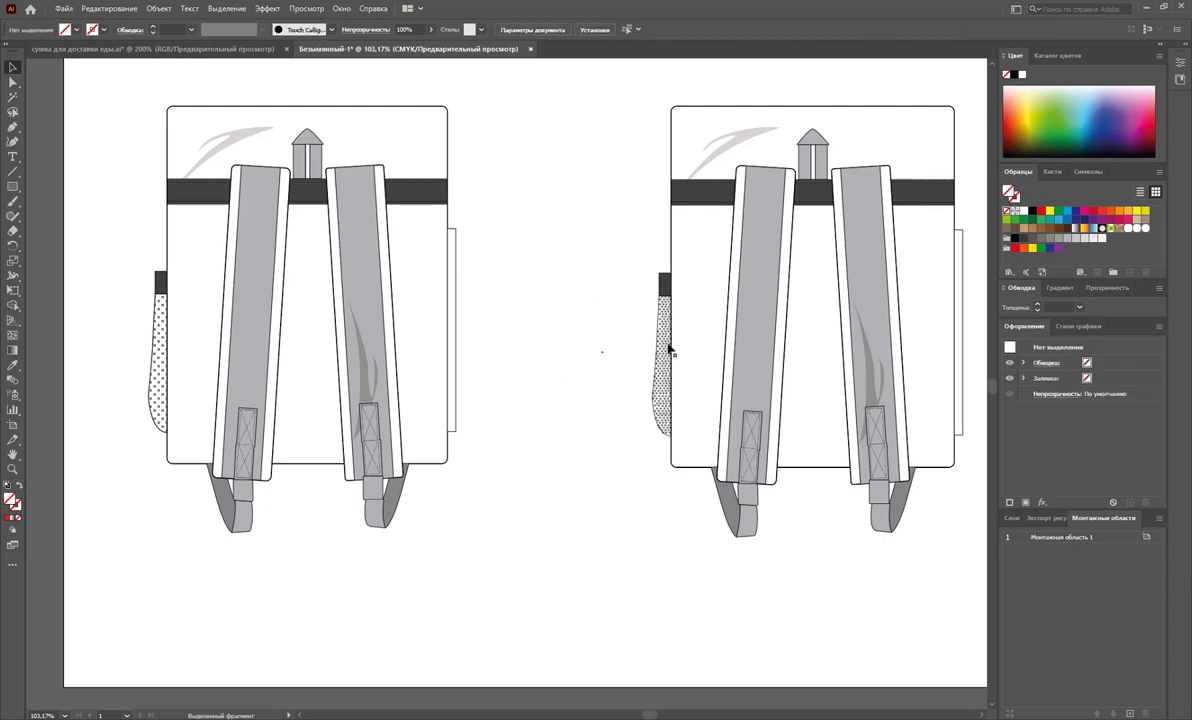
click(602, 351)
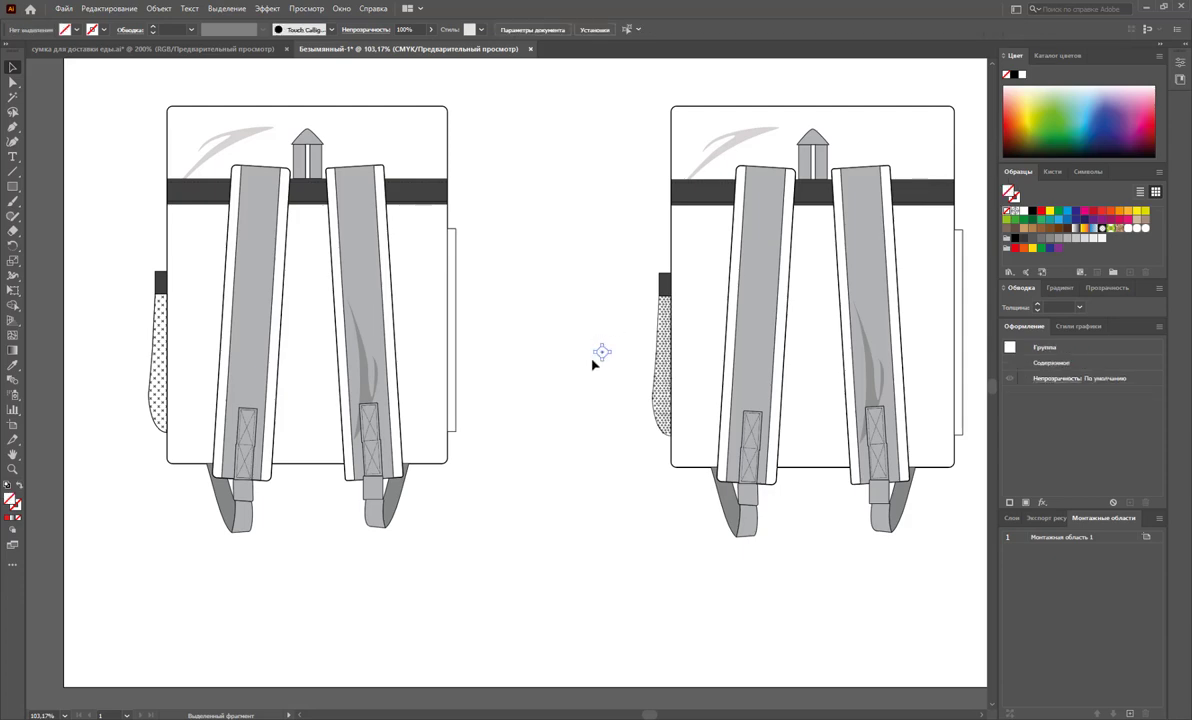
click(12, 469)
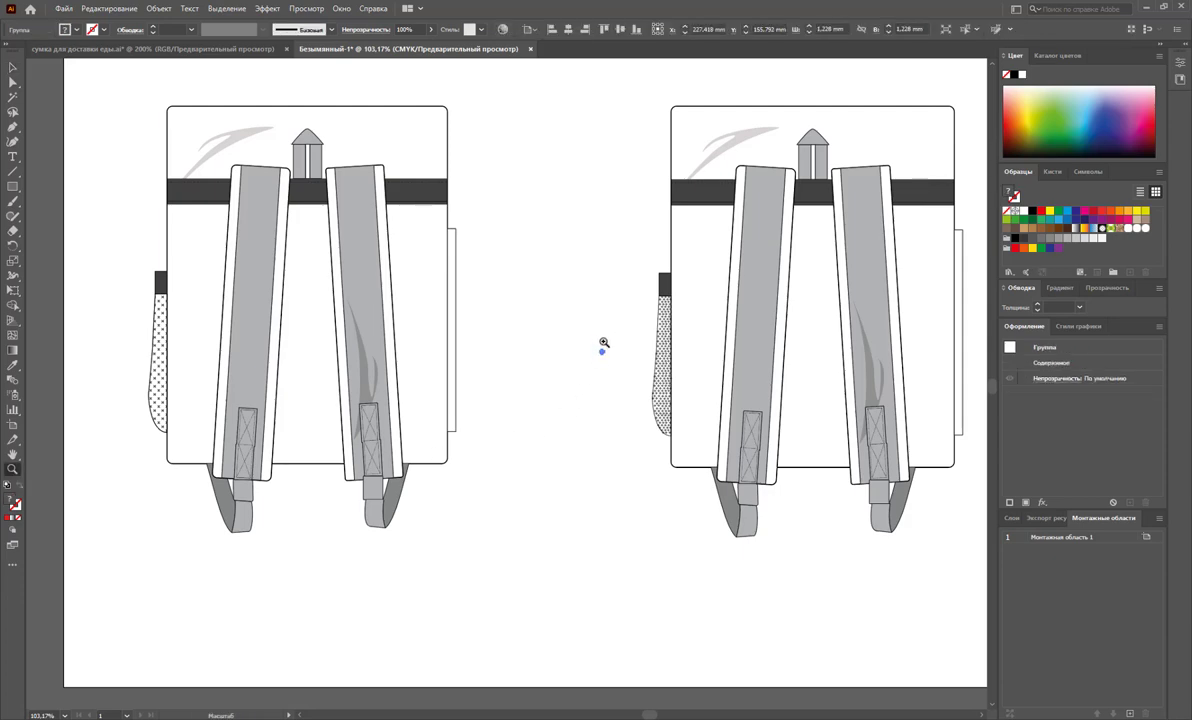
scroll(607, 361, up, 10)
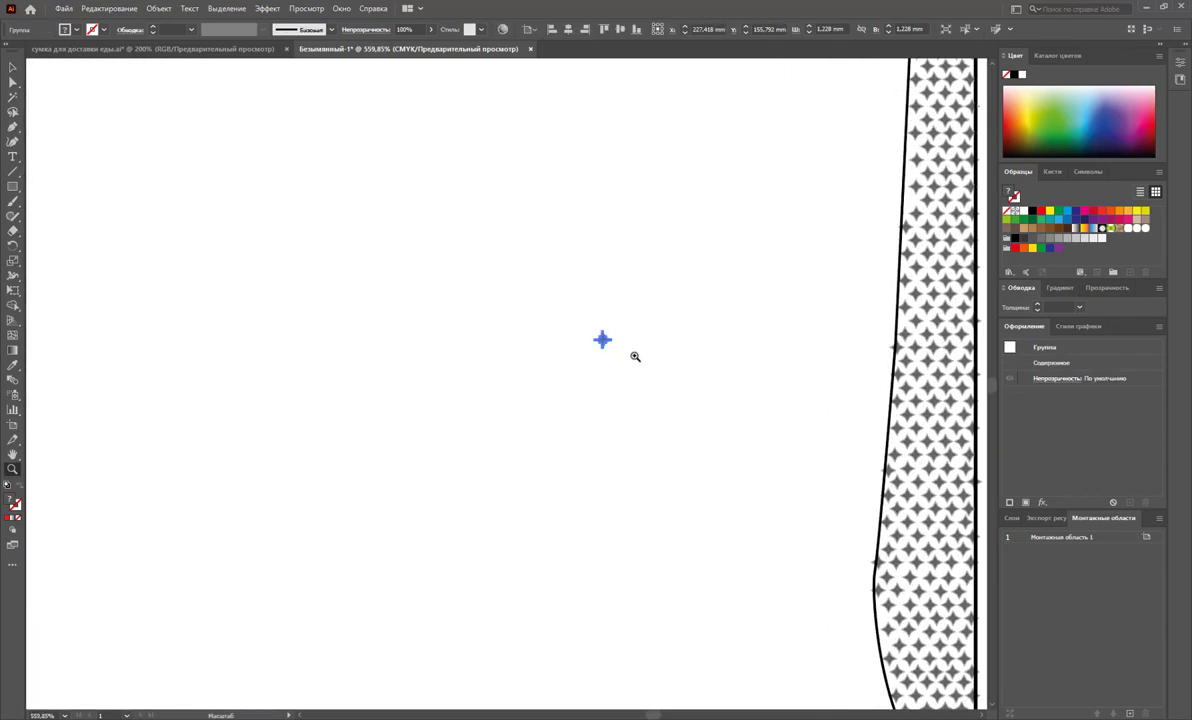
scroll(672, 384, up, 2)
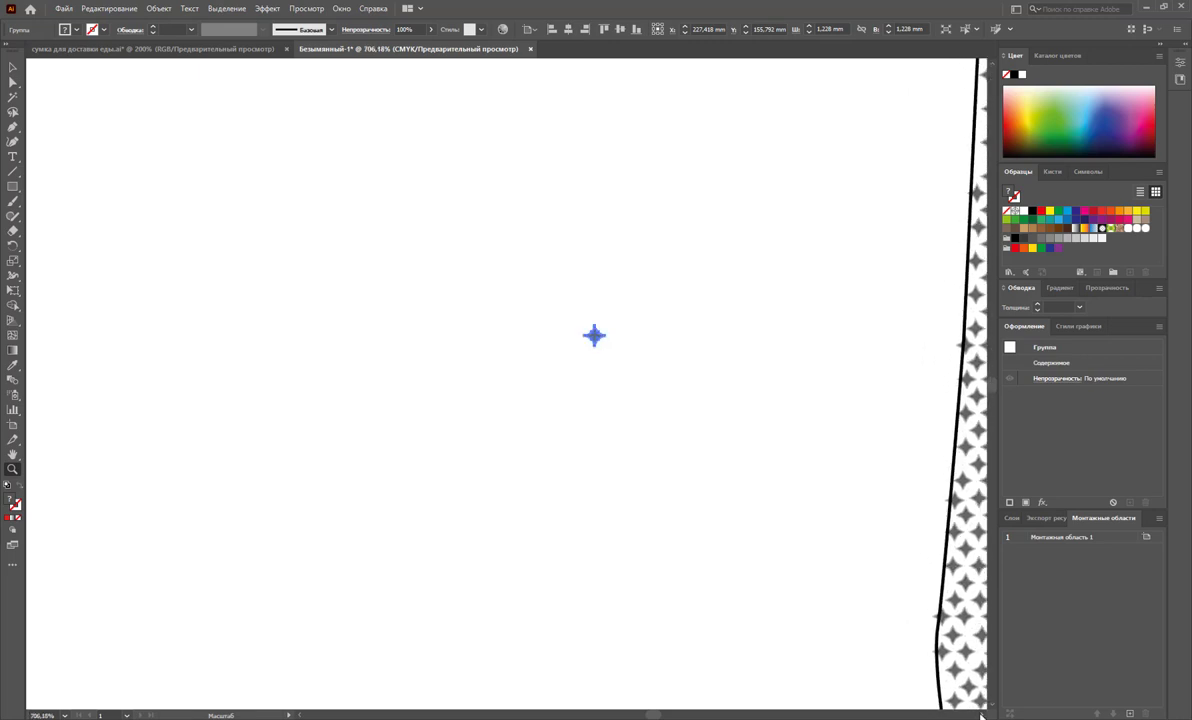
scroll(980, 716, right, 5)
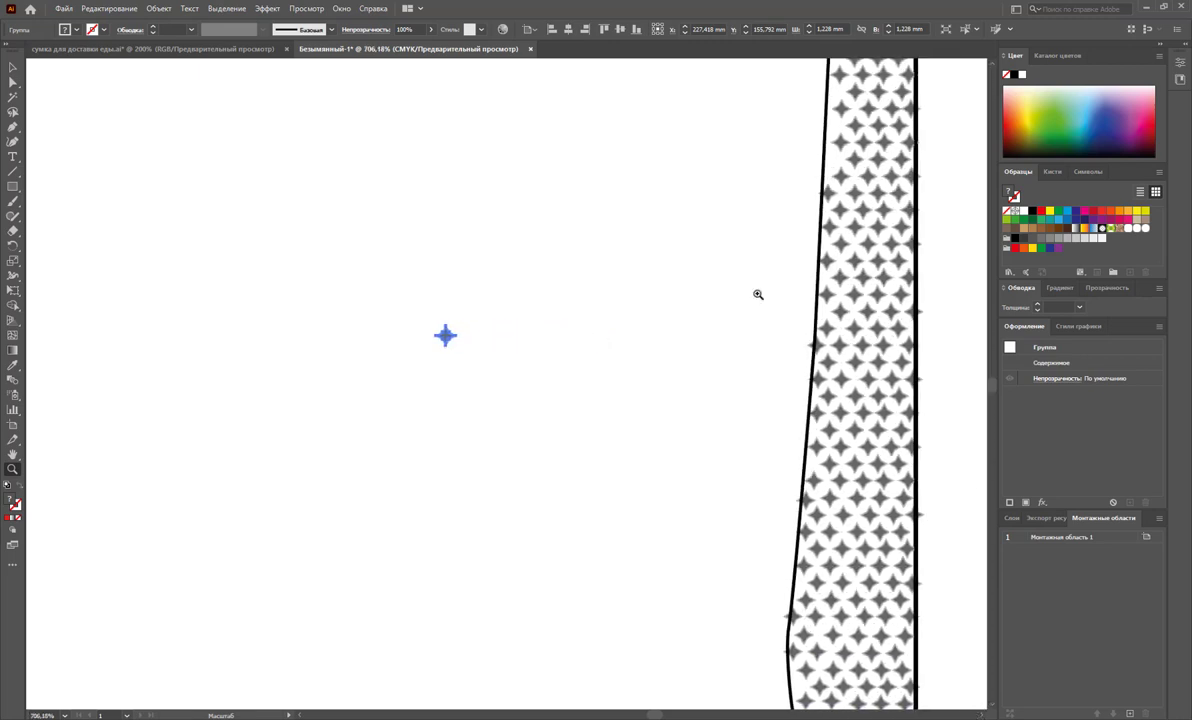
click(12, 67)
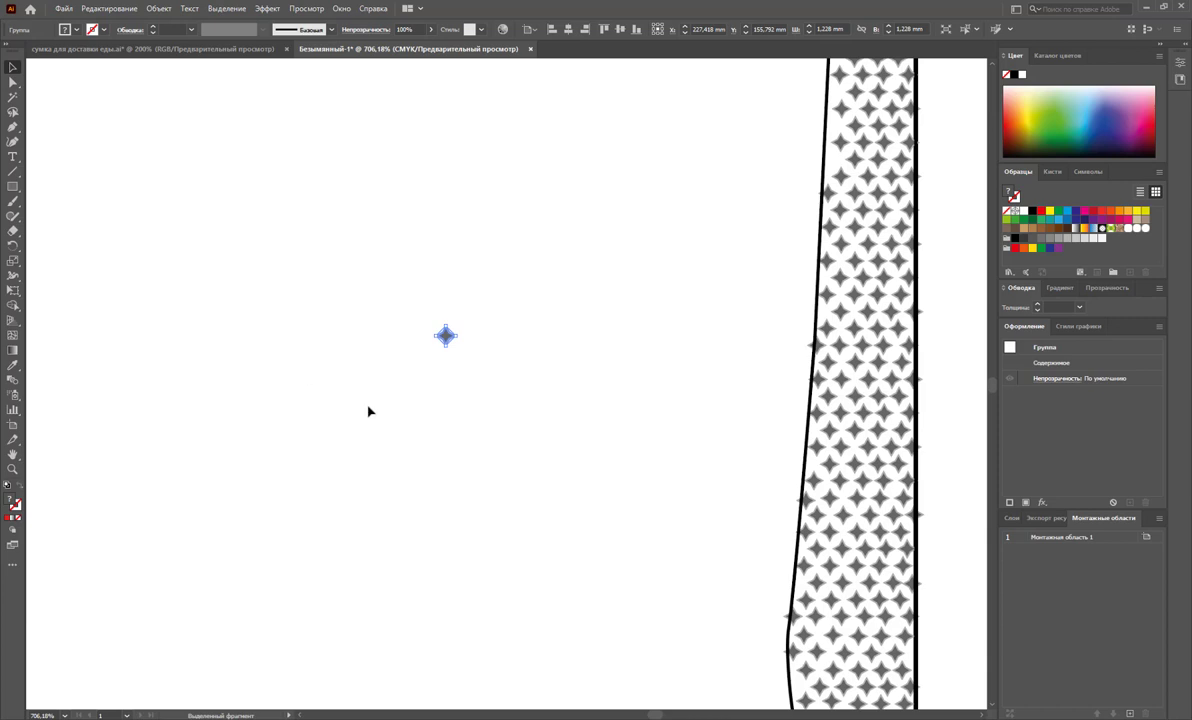
click(458, 369)
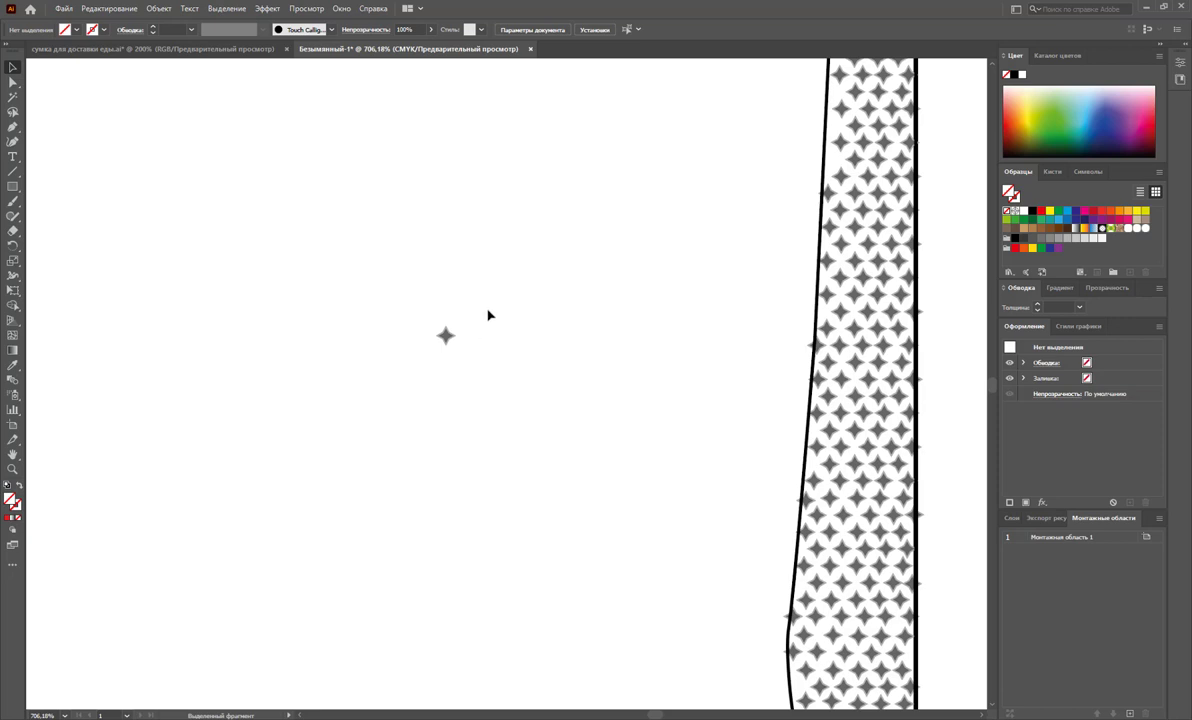
drag(487, 297, 401, 380)
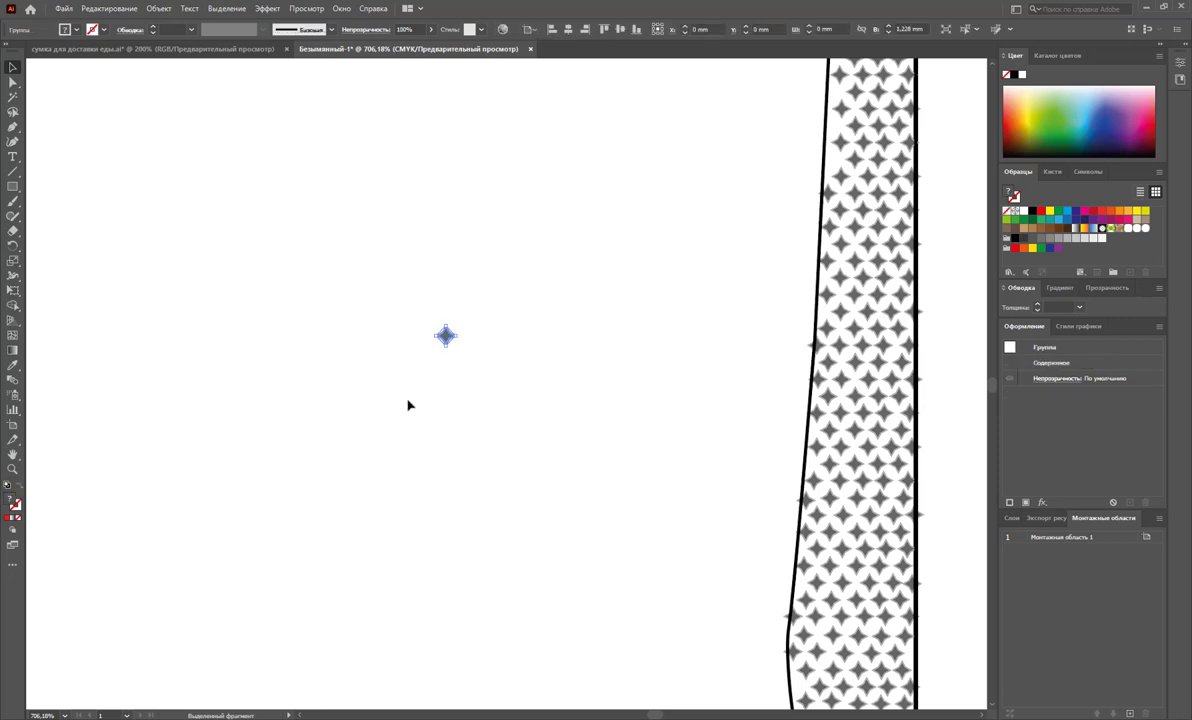
click(13, 186)
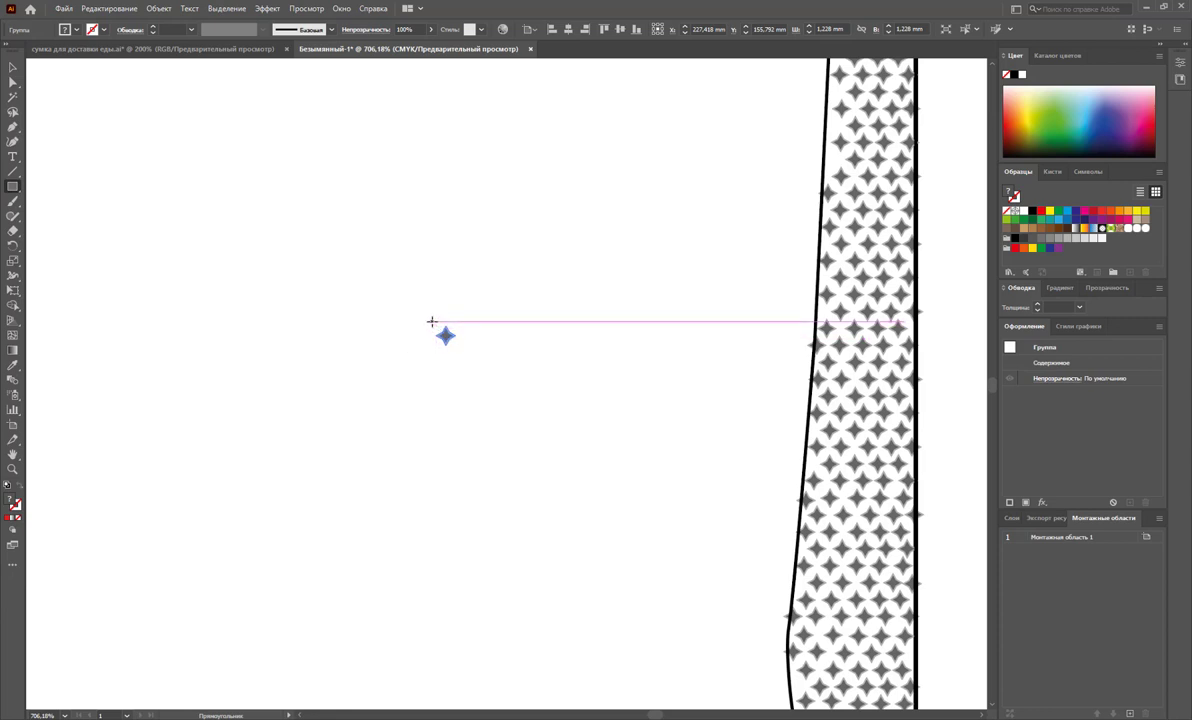
click(432, 321)
click(625, 388)
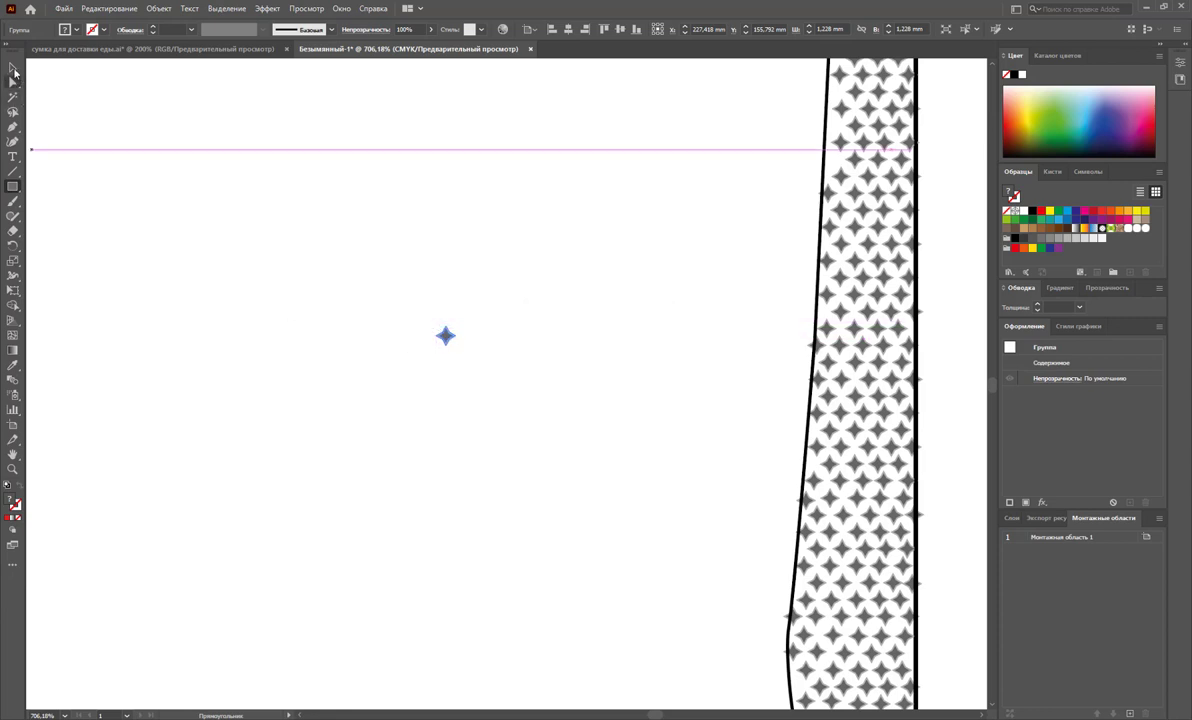
click(13, 68)
click(570, 299)
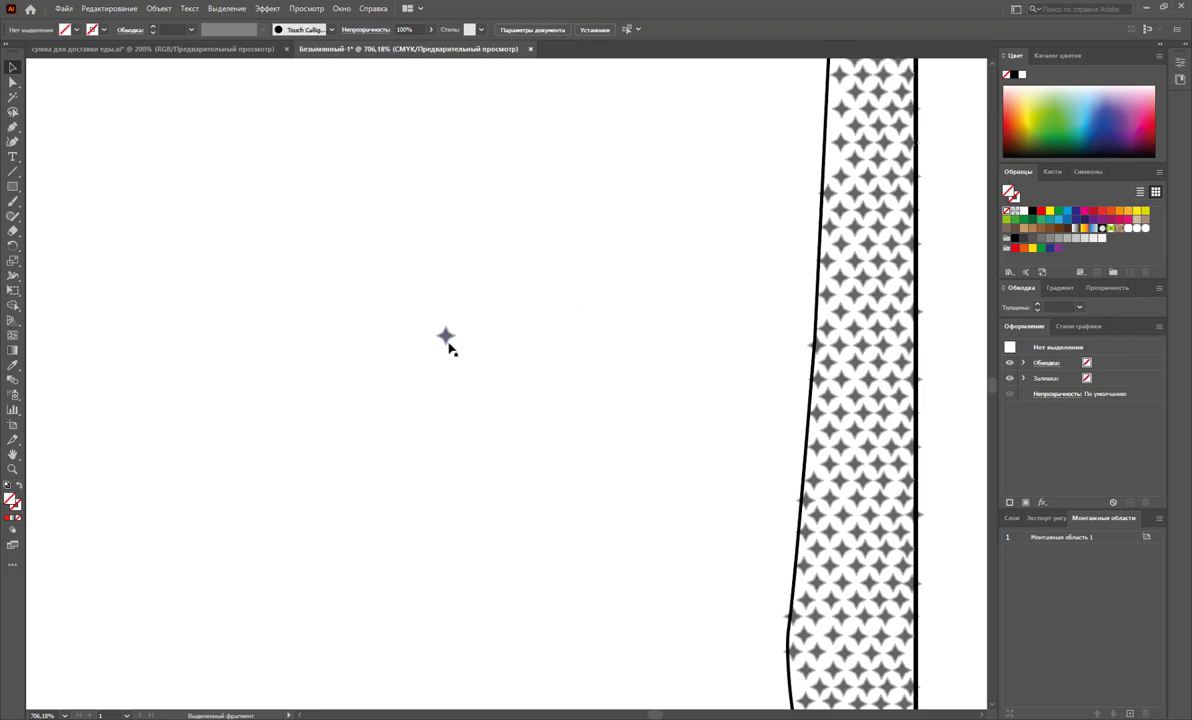
- Duplicate the star sideways and copy the resulting pair downward to form a two-by-two grid of stars
mouse_move(452, 342)
mouse_down()
mouse_move(471, 346)
mouse_move(444, 337)
mouse_up()
click(499, 378)
drag(445, 337, 476, 337)
click(492, 378)
drag(513, 395, 443, 364)
click(499, 378)
key(Left)
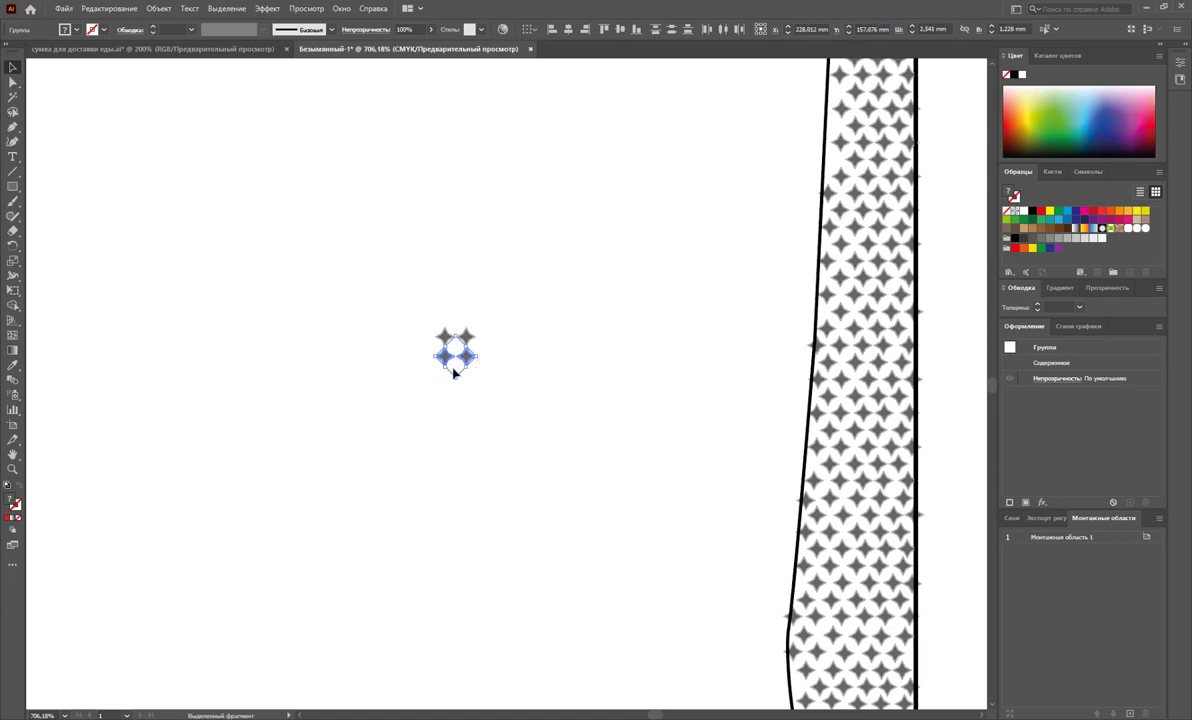
click(503, 398)
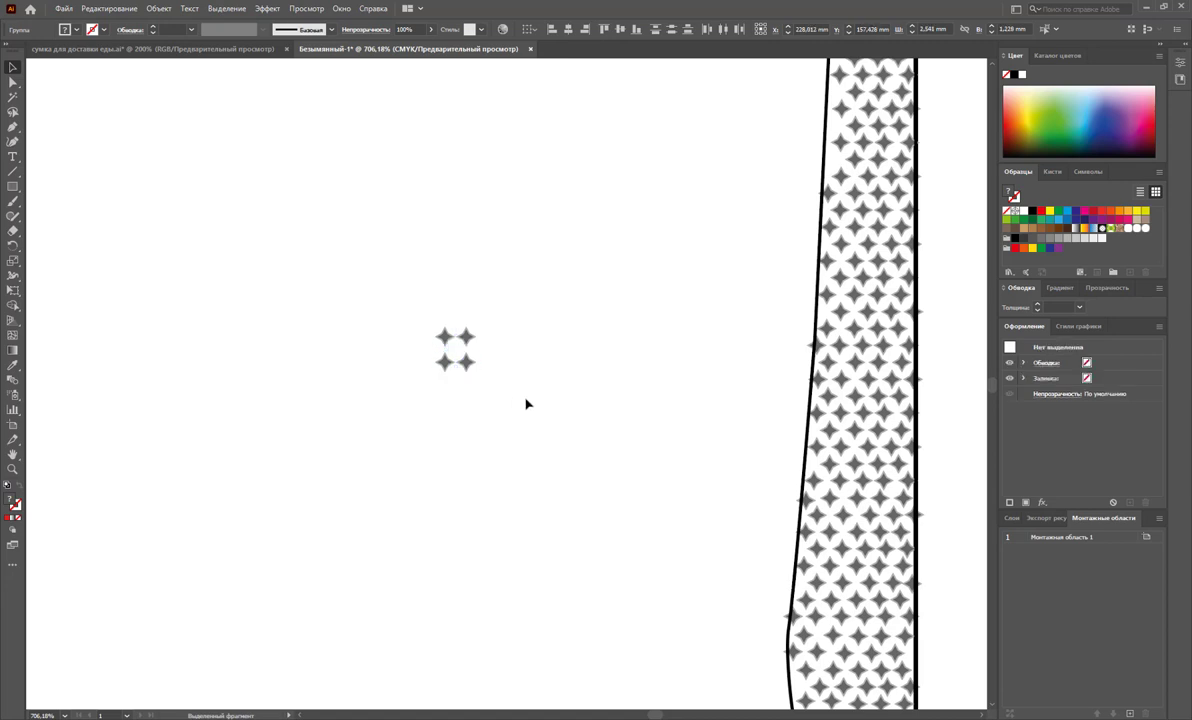
- Move the lower pair of stars up so their tips nearly meet the tips of the upper pair
click(13, 469)
drag(442, 378, 794, 507)
scroll(750, 470, up, 3)
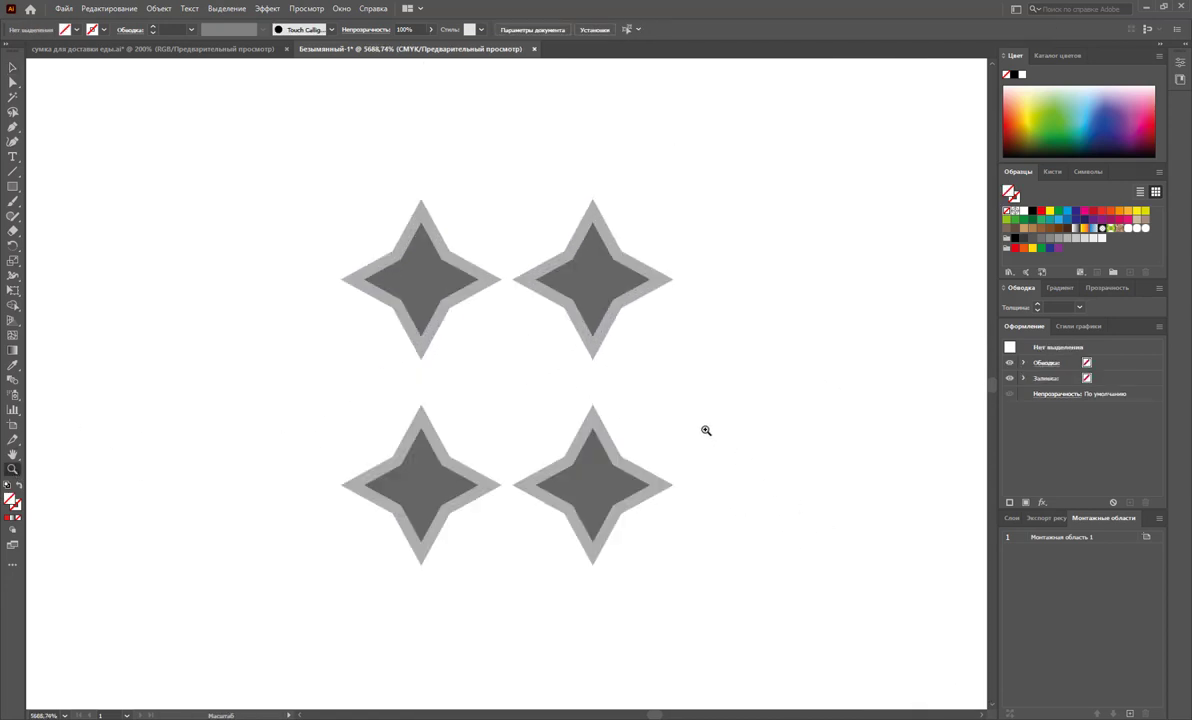
key(v)
drag(724, 590, 412, 466)
drag(590, 519, 590, 476)
click(718, 505)
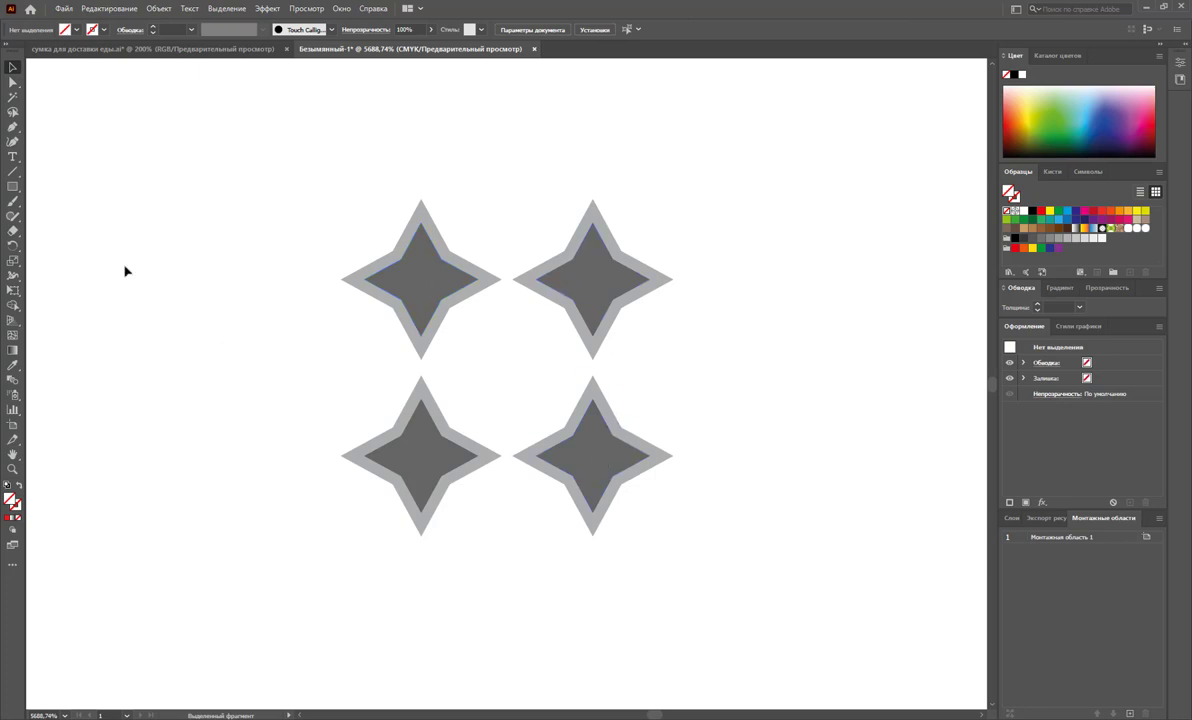
- Draw a rectangle about 1.31 by 1.35 mm, without fill or stroke, between the four stars' centres and send it to the back
click(12, 186)
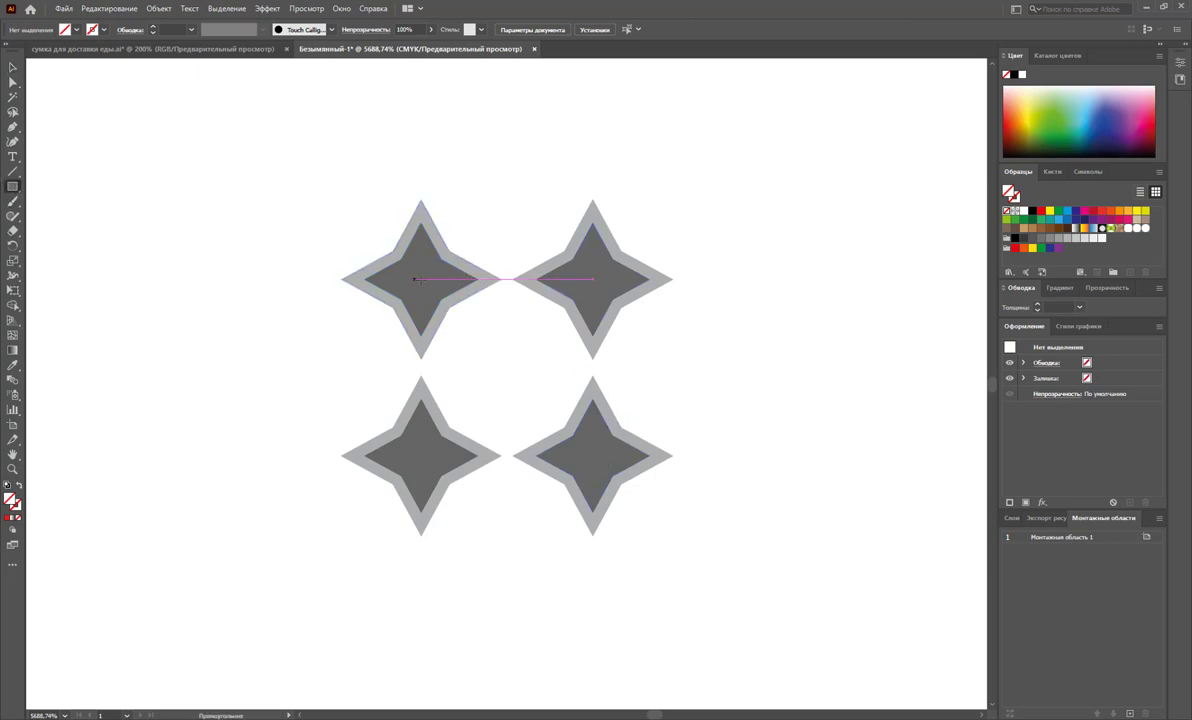
mouse_move(421, 281)
mouse_down()
mouse_move(471, 312)
mouse_move(606, 461)
mouse_move(591, 455)
mouse_up()
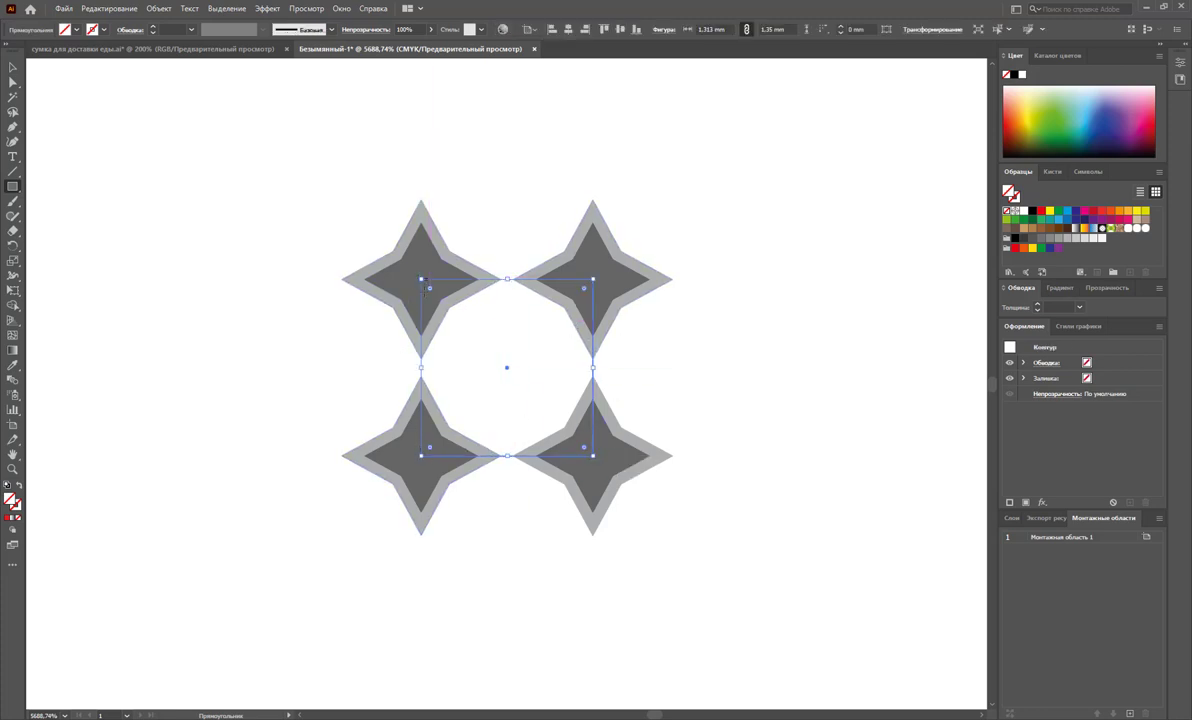
click(13, 67)
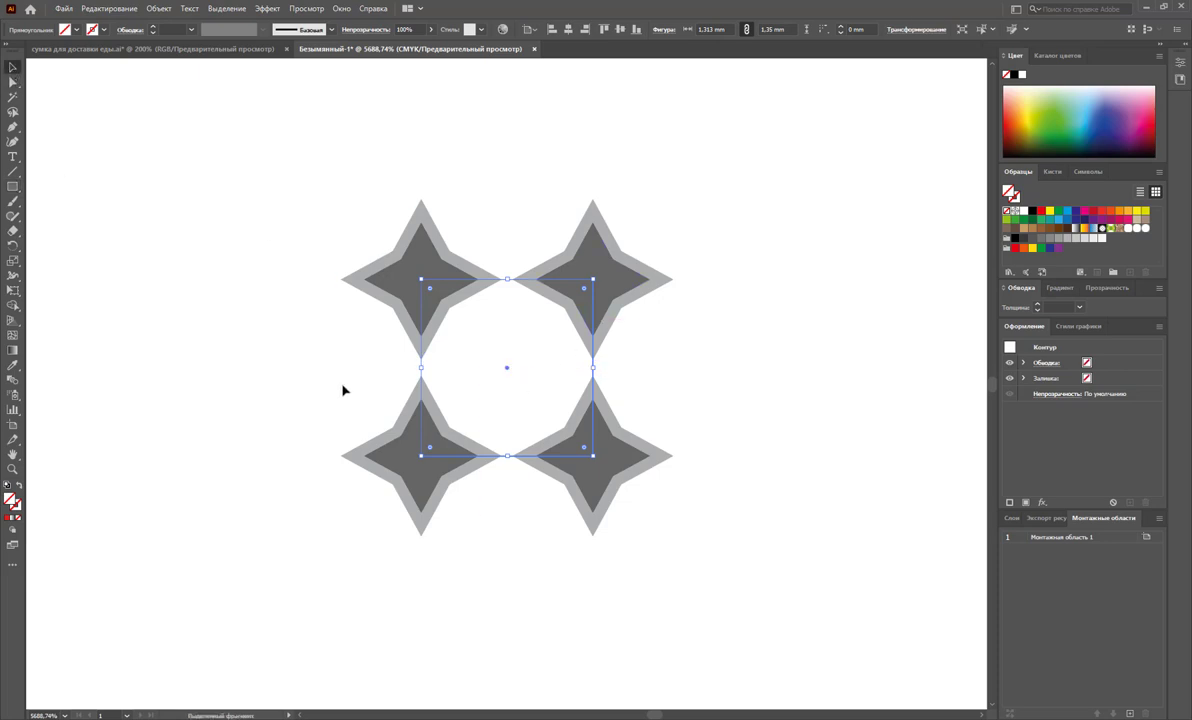
right_click(475, 352)
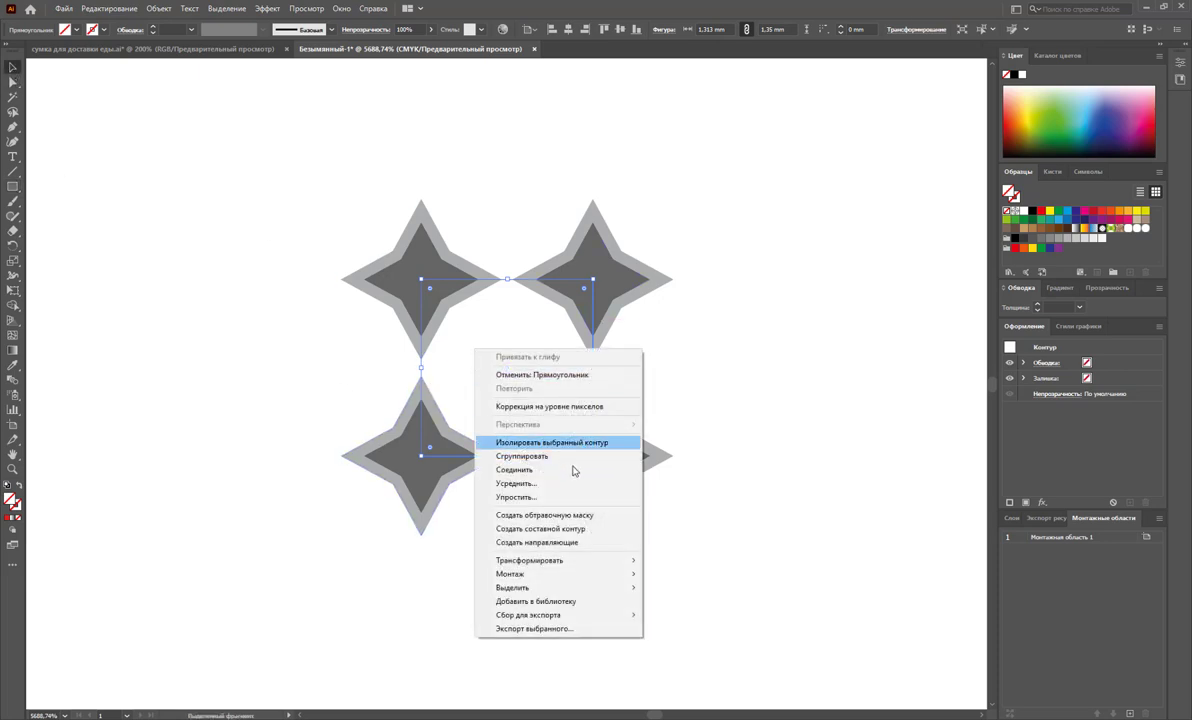
mouse_move(585, 574)
click(668, 615)
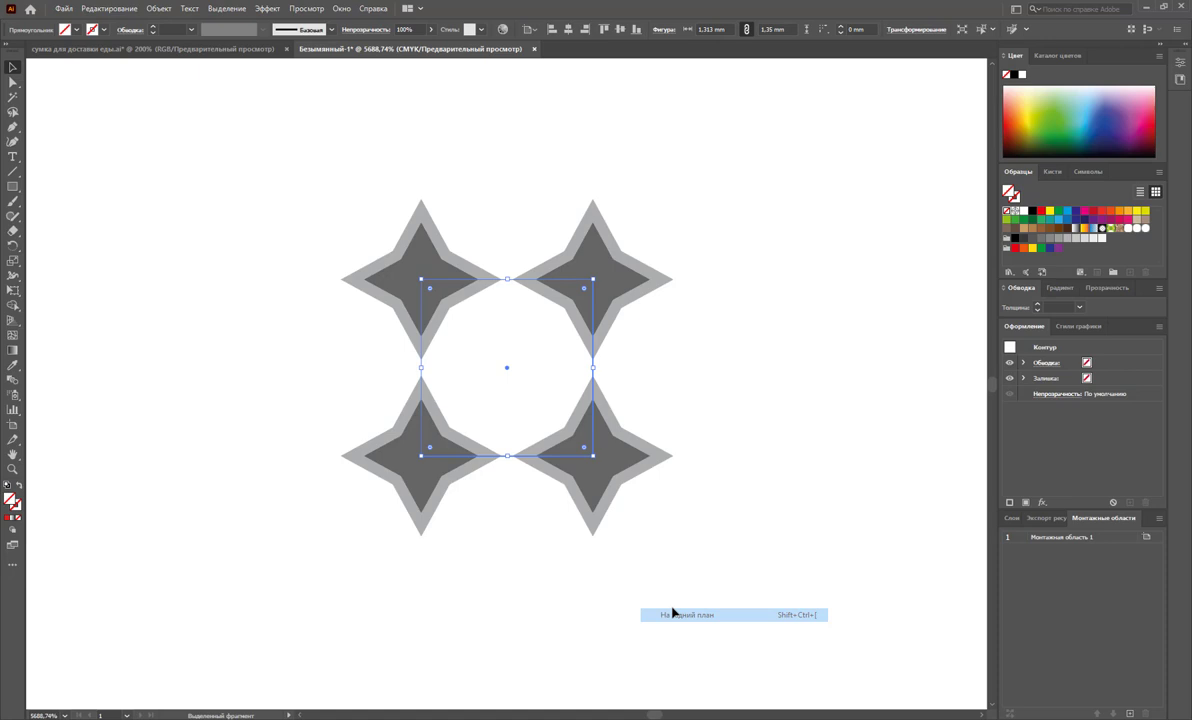
click(724, 486)
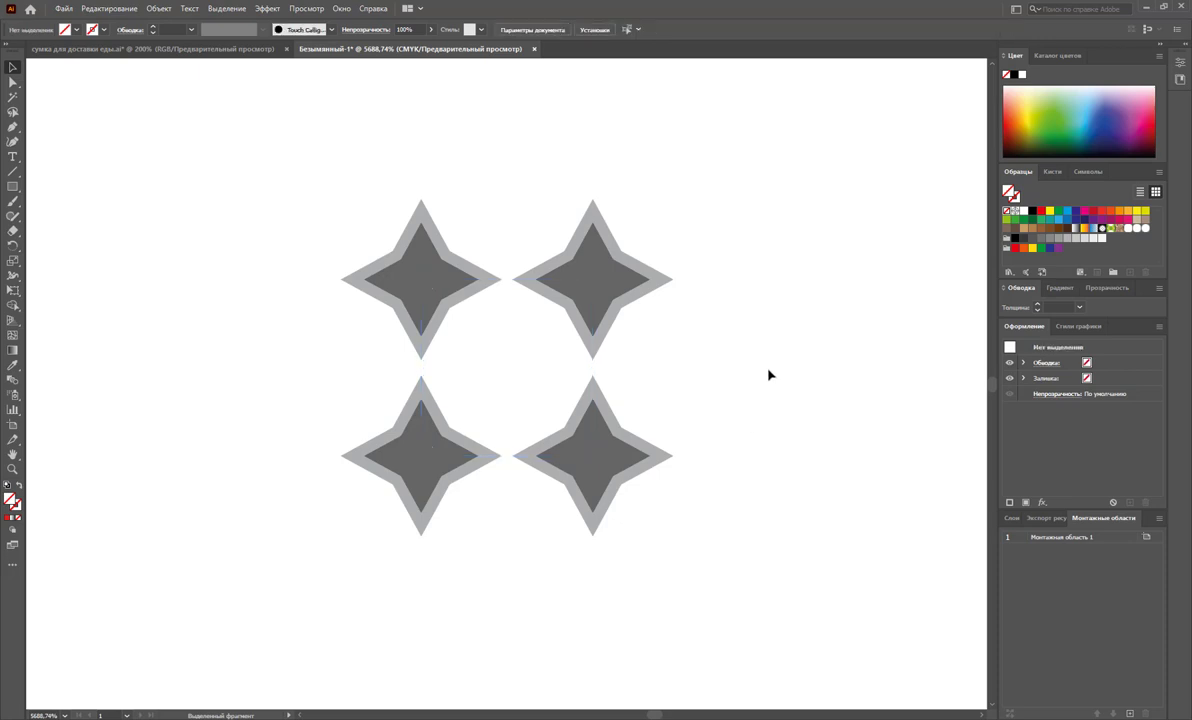
- Select the four stars together with the bounding rectangle and save them as a new pattern swatch
drag(770, 180, 378, 548)
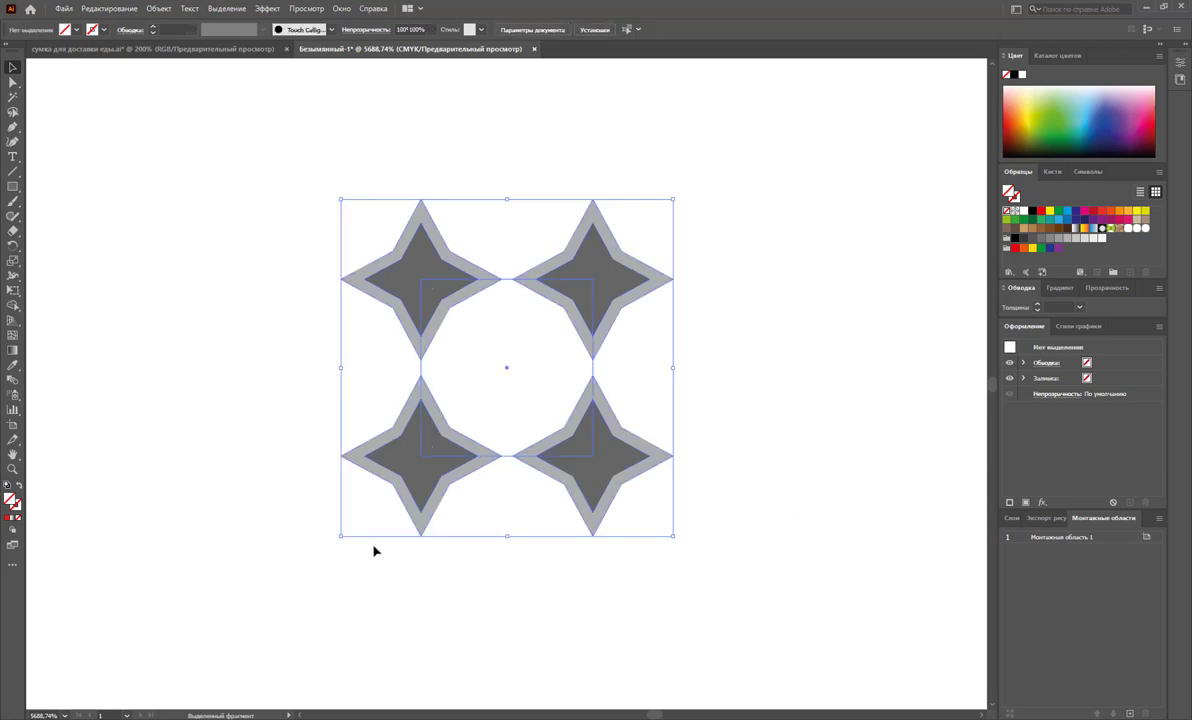
drag(437, 487, 1130, 254)
click(778, 329)
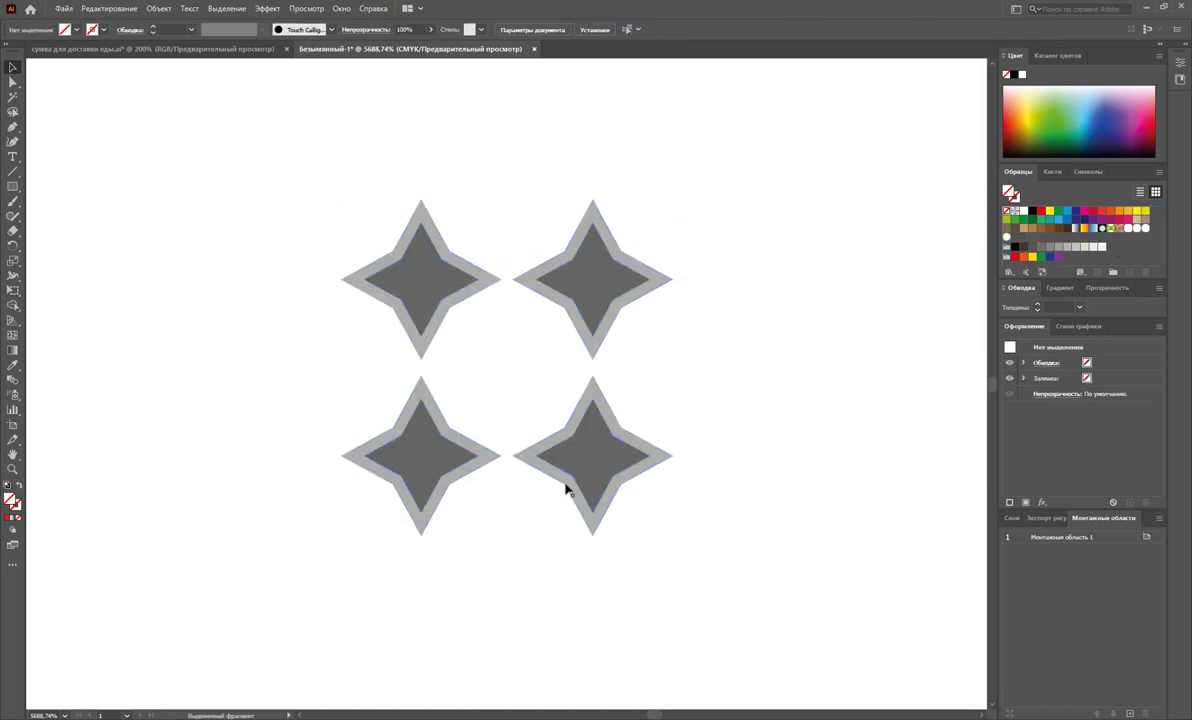
- Draw a test rectangle about 11.3 by 13.2 mm beside the stars and fill it with the new star pattern swatch
key(z)
drag(519, 473, 585, 394)
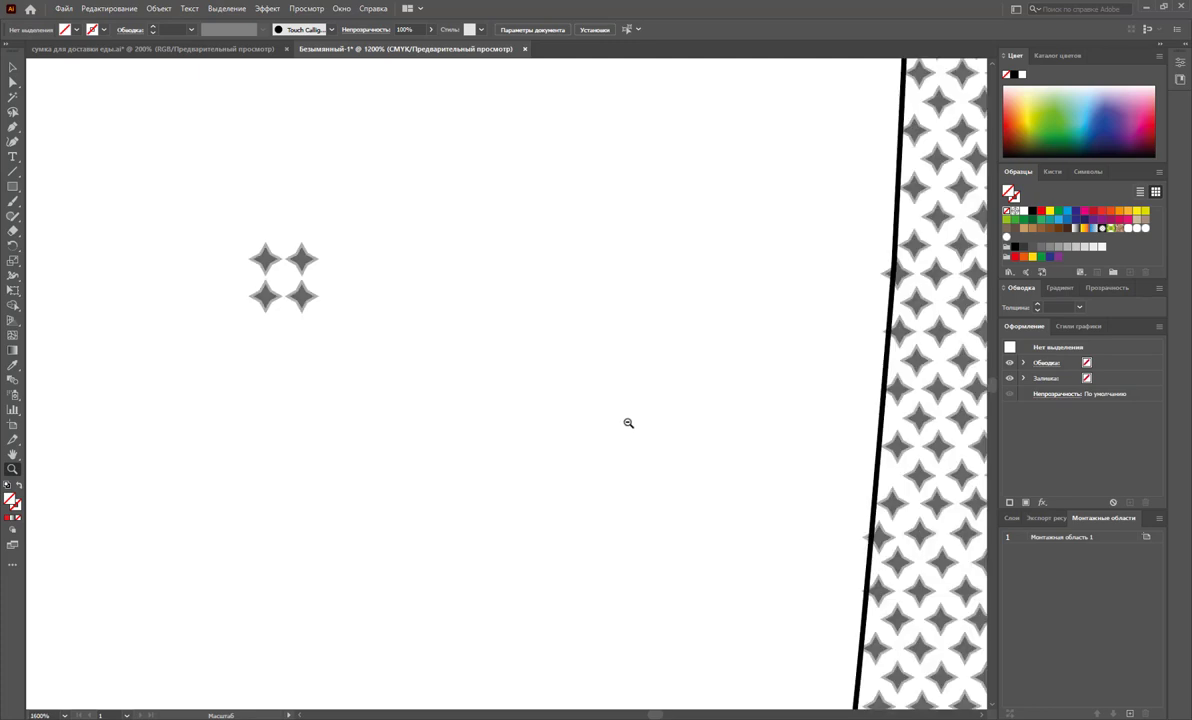
key(m)
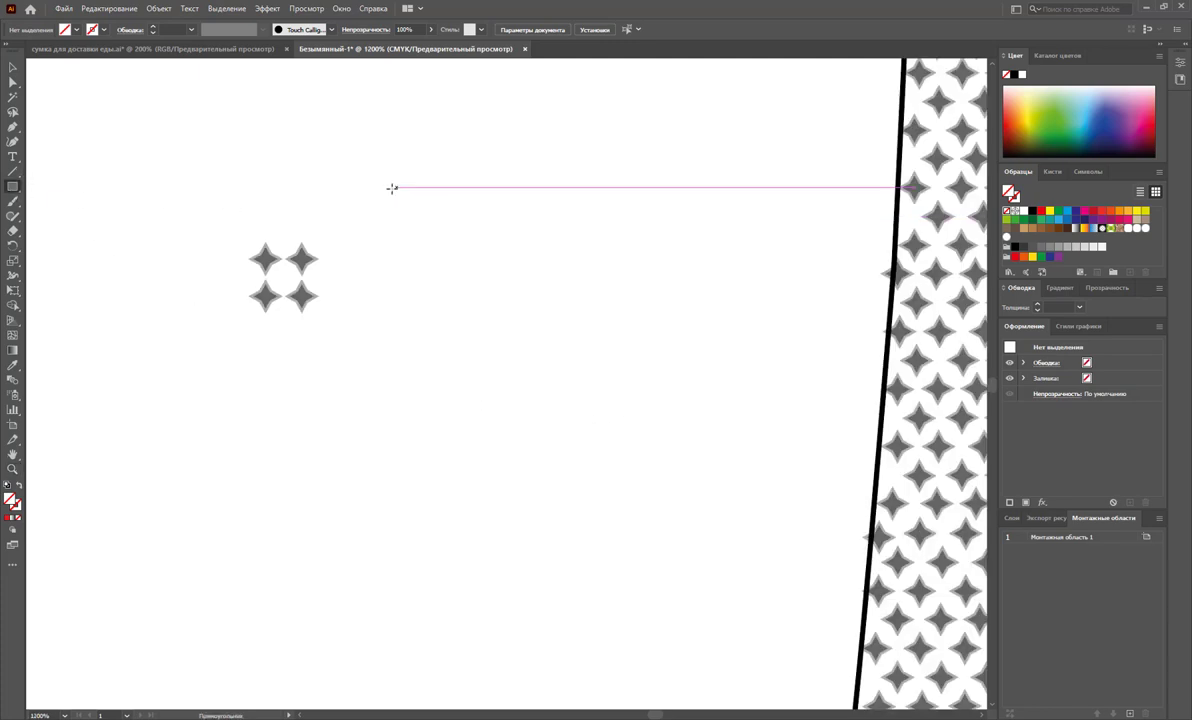
mouse_move(392, 187)
mouse_down()
mouse_move(660, 540)
mouse_move(704, 550)
mouse_up()
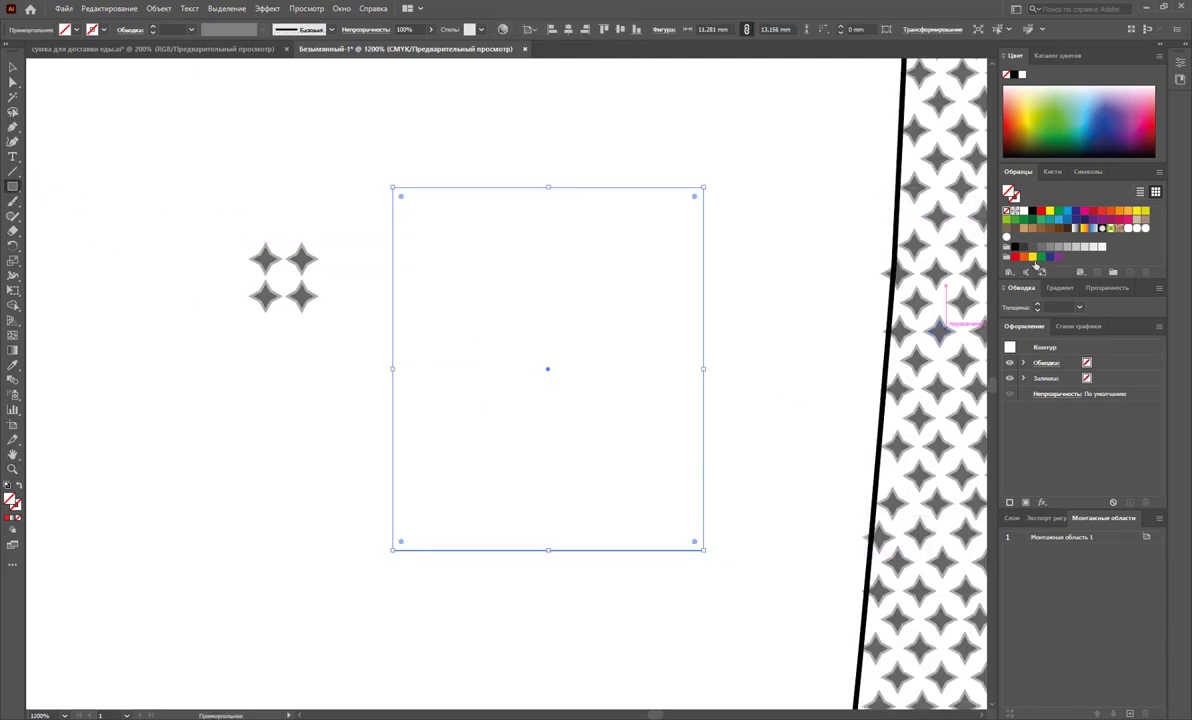
click(1007, 238)
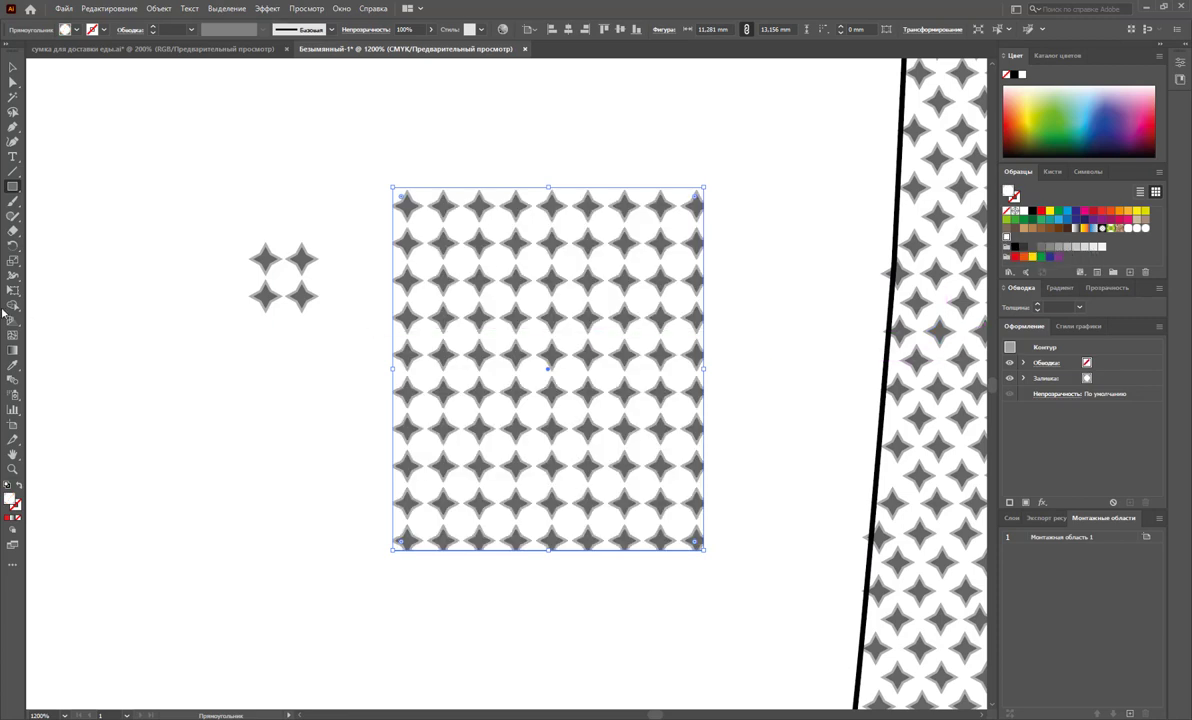
- Rotate only the pattern inside the test rectangle by 45°, leaving object transformation off, and deselect the rectangle
double_click(12, 245)
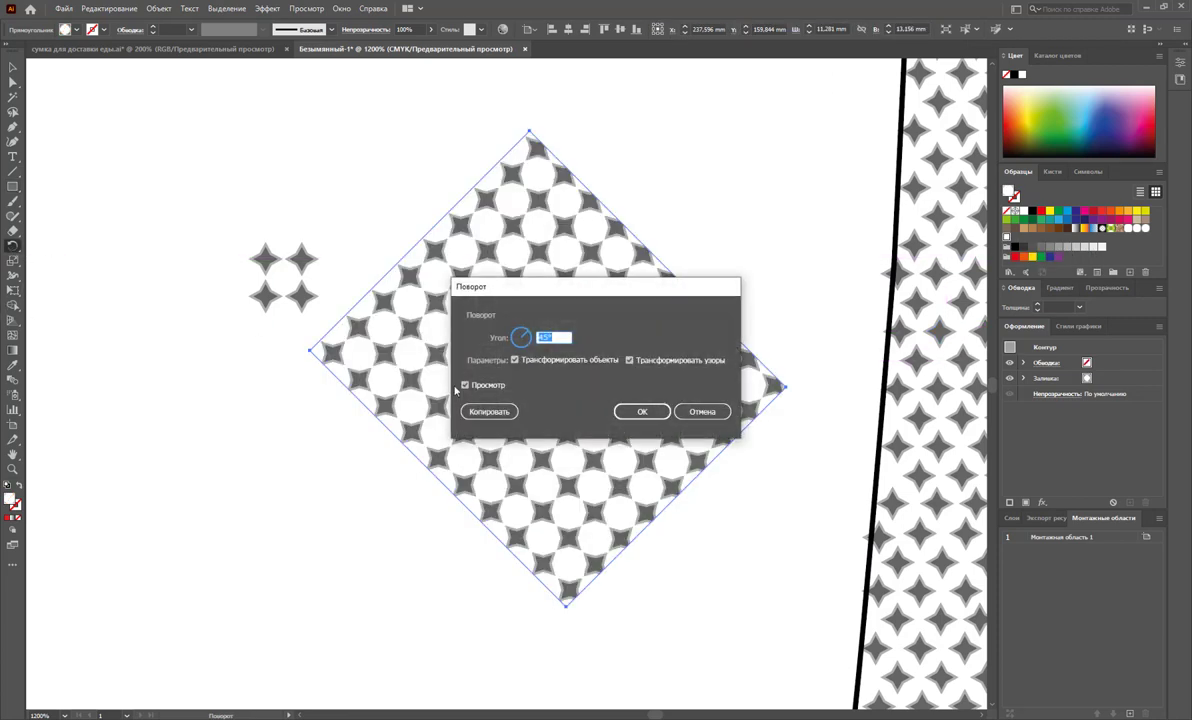
click(515, 360)
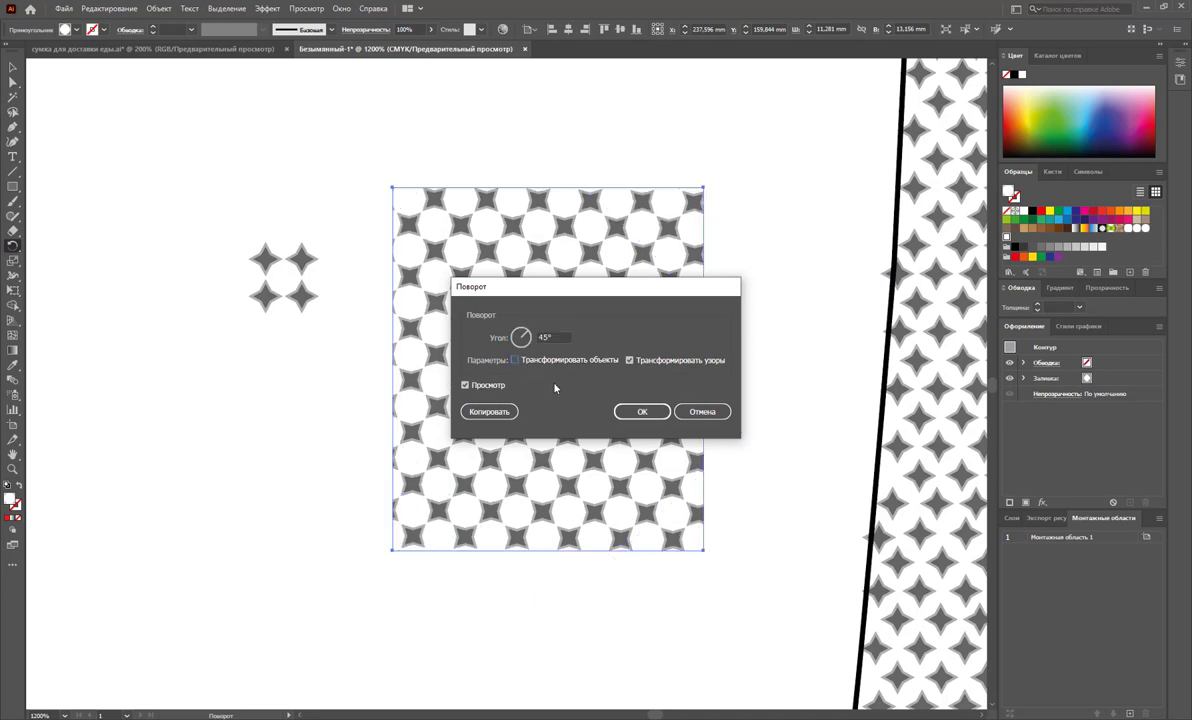
click(662, 412)
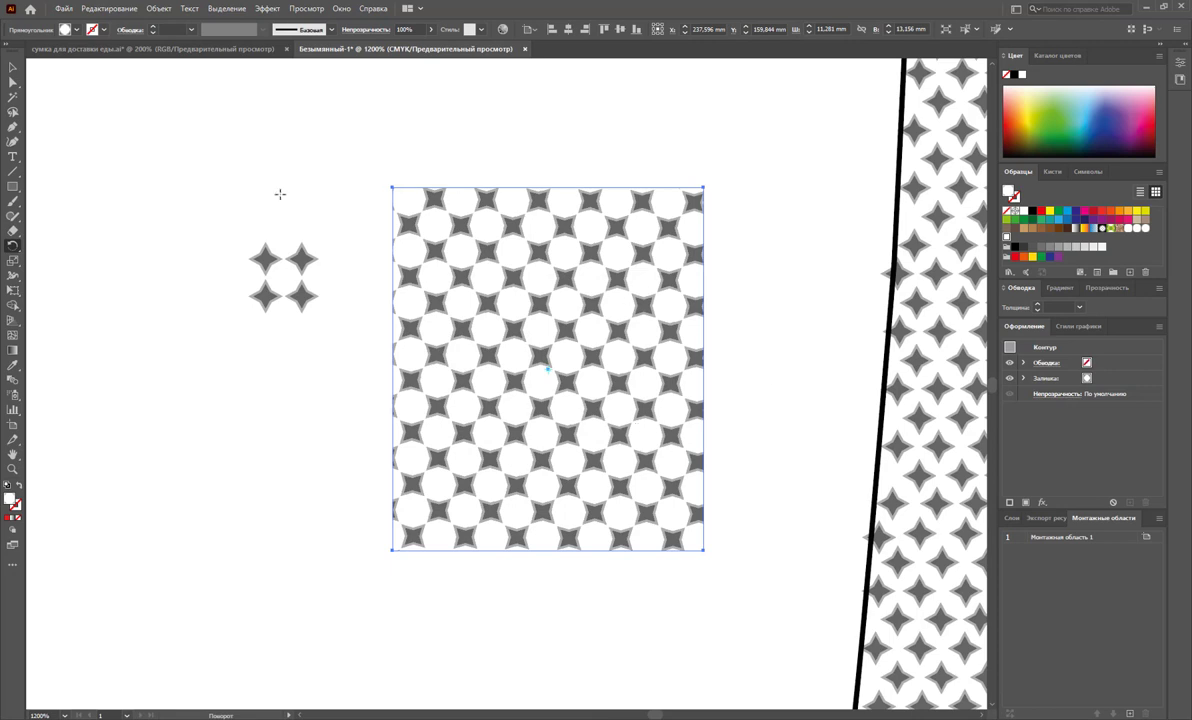
click(354, 333)
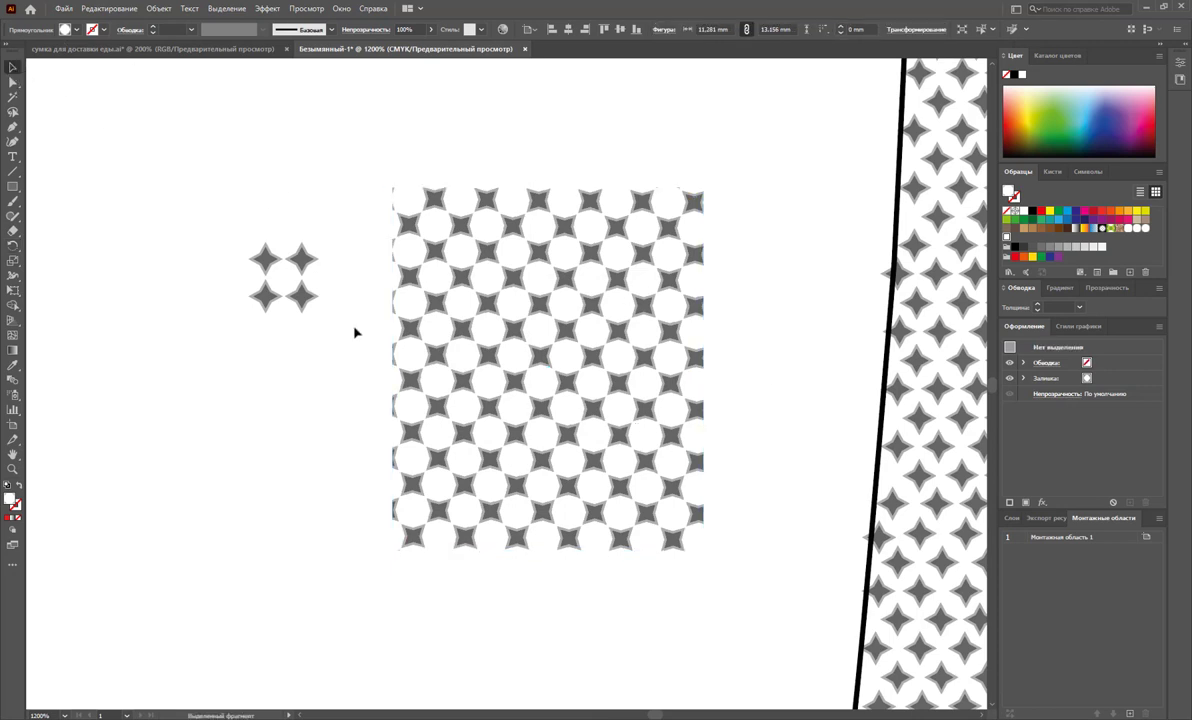
- Move the left backpack's side-pocket shape out beside the backpack and delete its old mesh
key(z)
alt+click(505, 415)
alt+click(465, 412)
alt+click(415, 380)
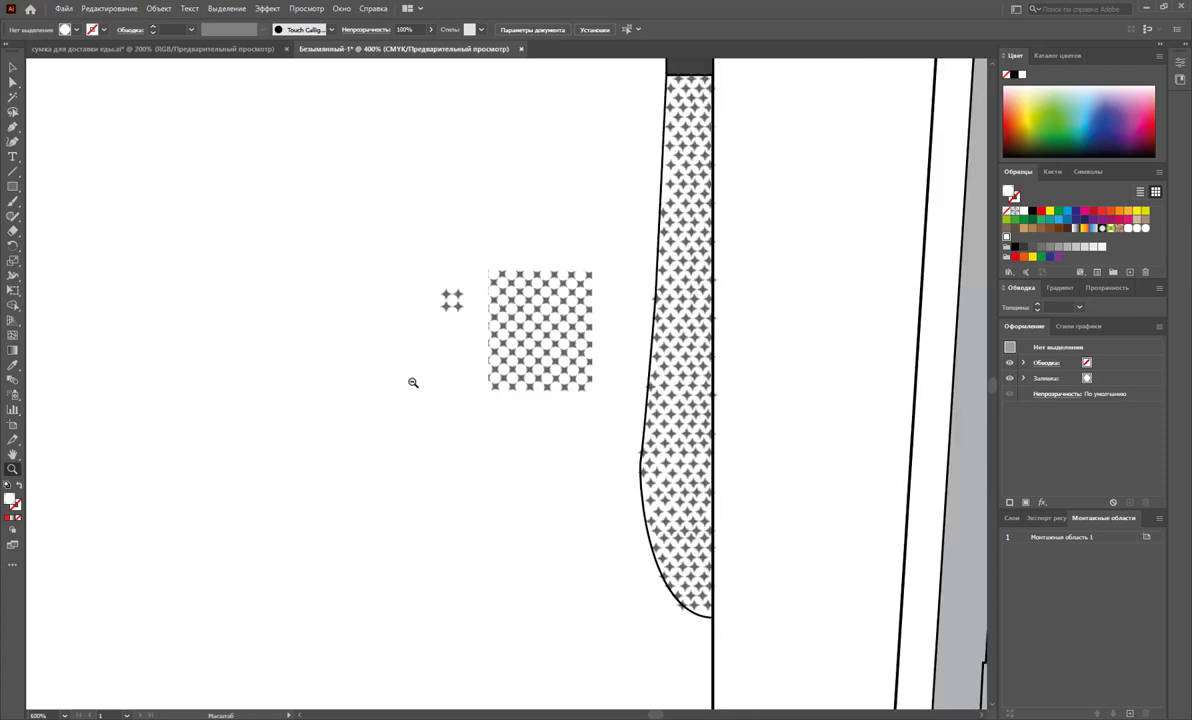
alt+click(410, 390)
alt+click(406, 395)
alt+click(482, 393)
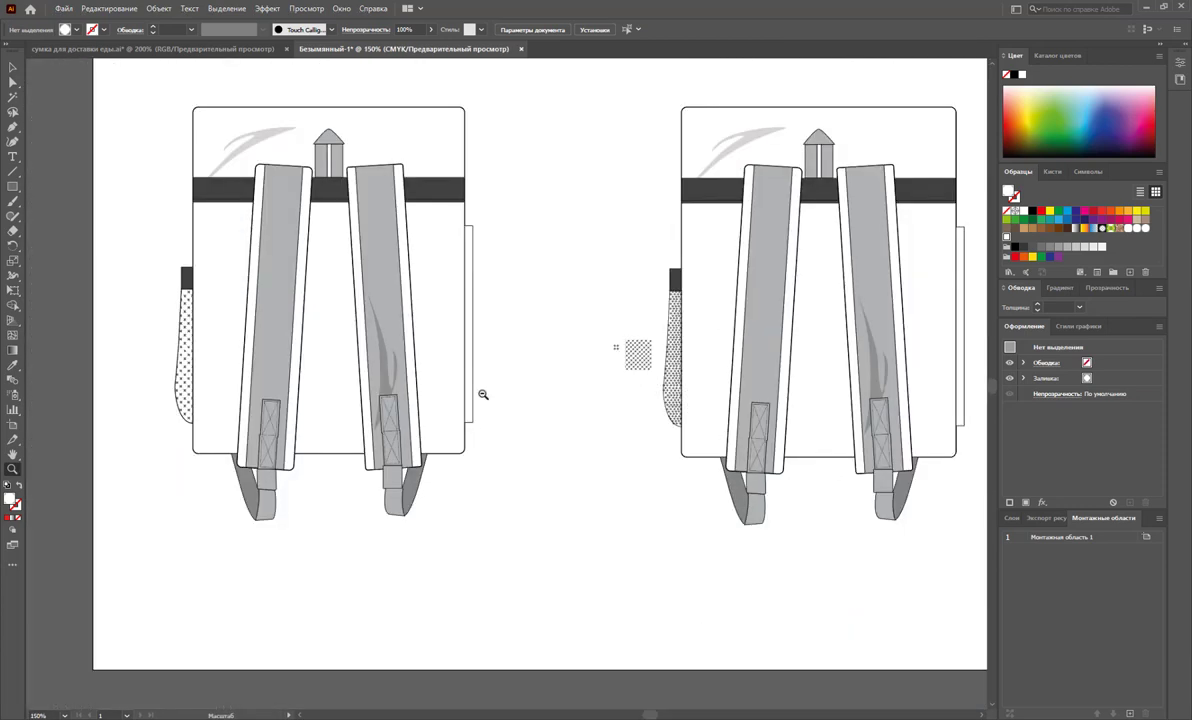
key(v)
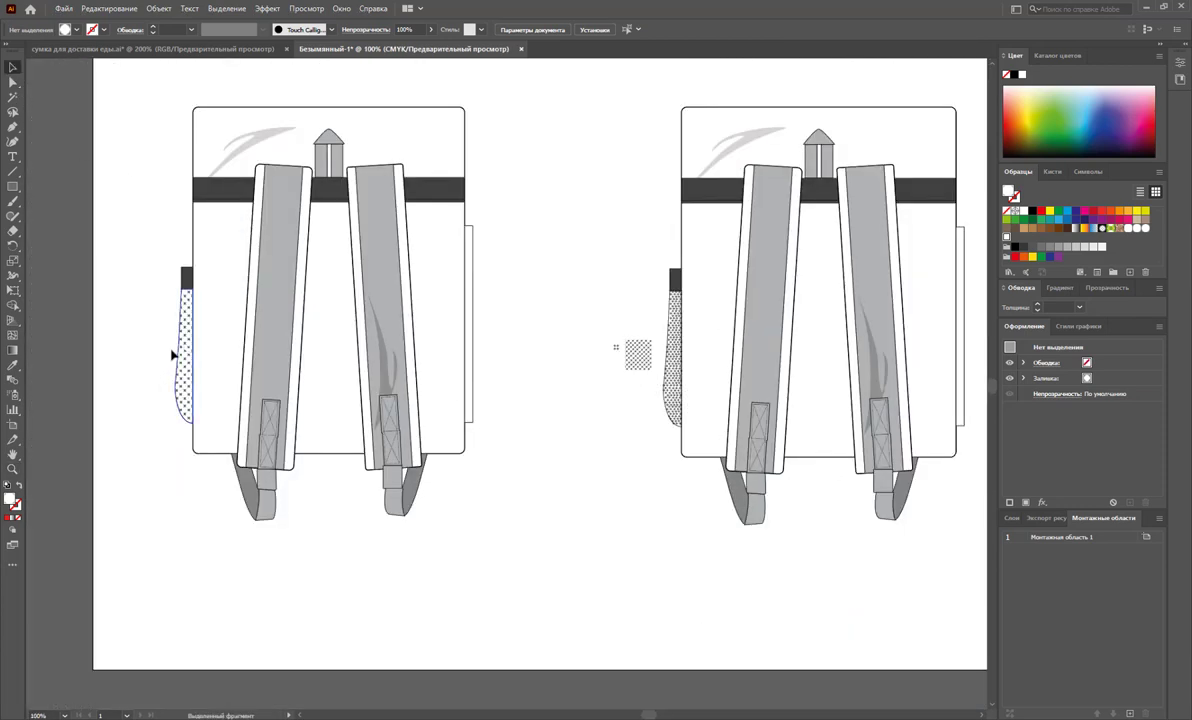
drag(170, 348, 139, 366)
key(Delete)
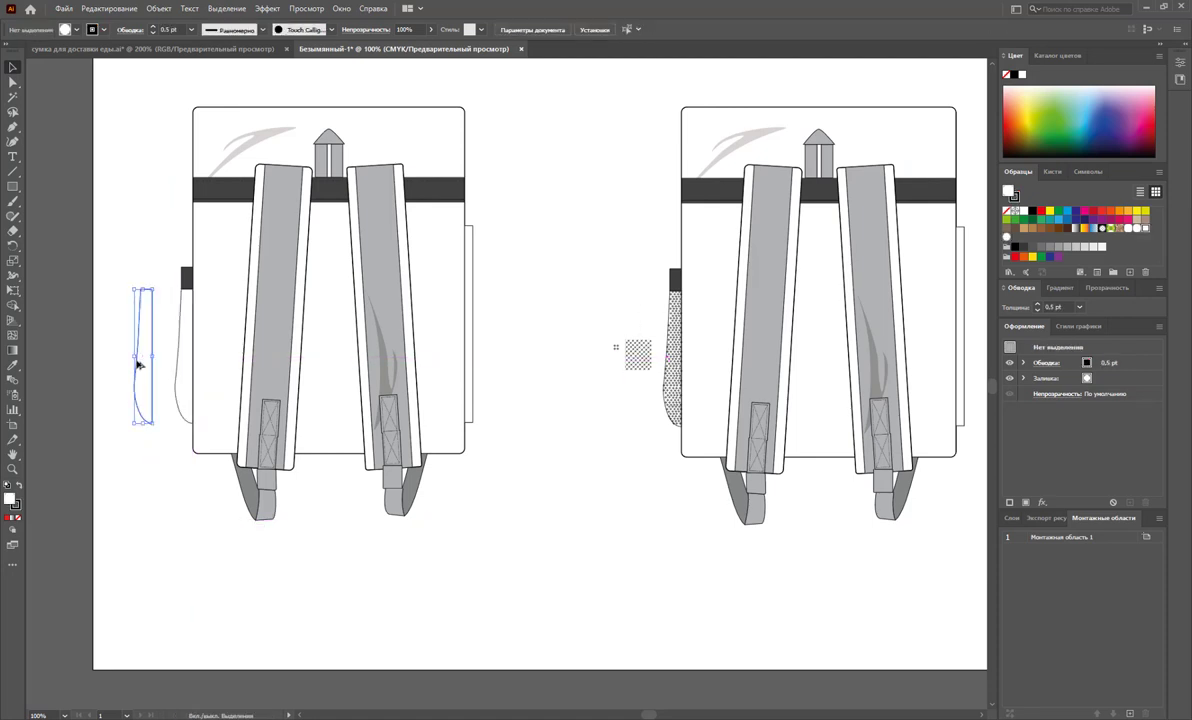
- Fill the moved-out pocket shape with the new star pattern swatch and place it back onto the left backpack's pocket
click(1007, 238)
click(120, 443)
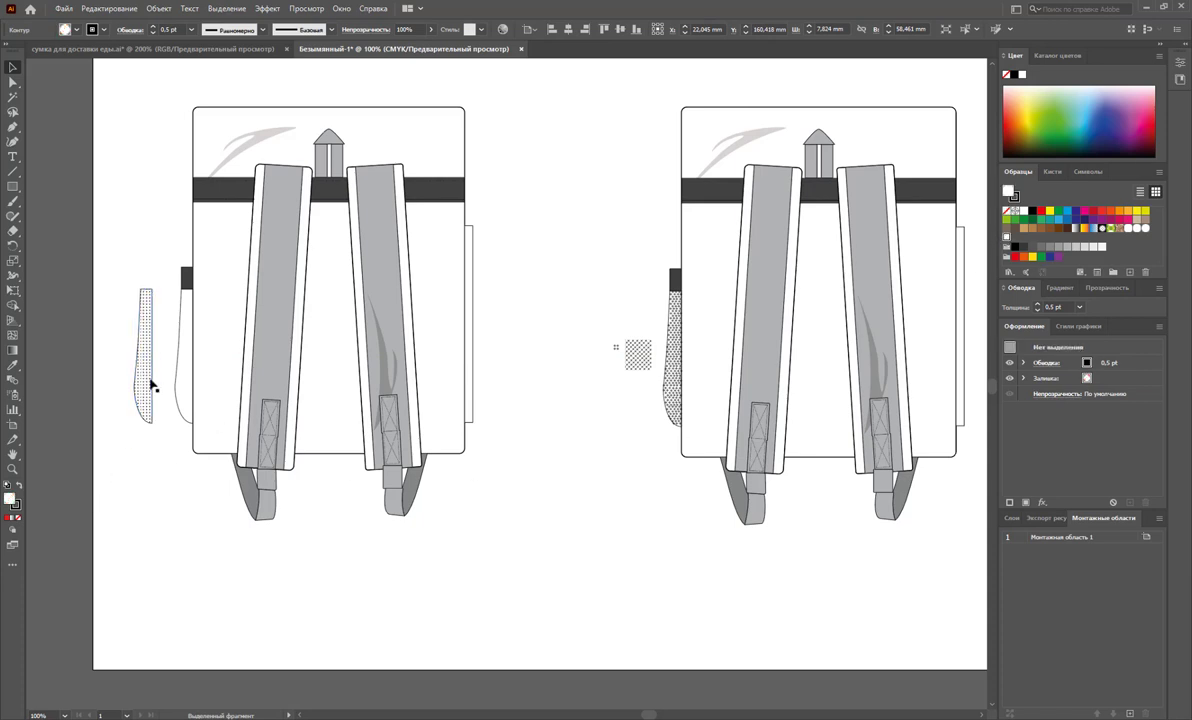
drag(150, 384, 181, 386)
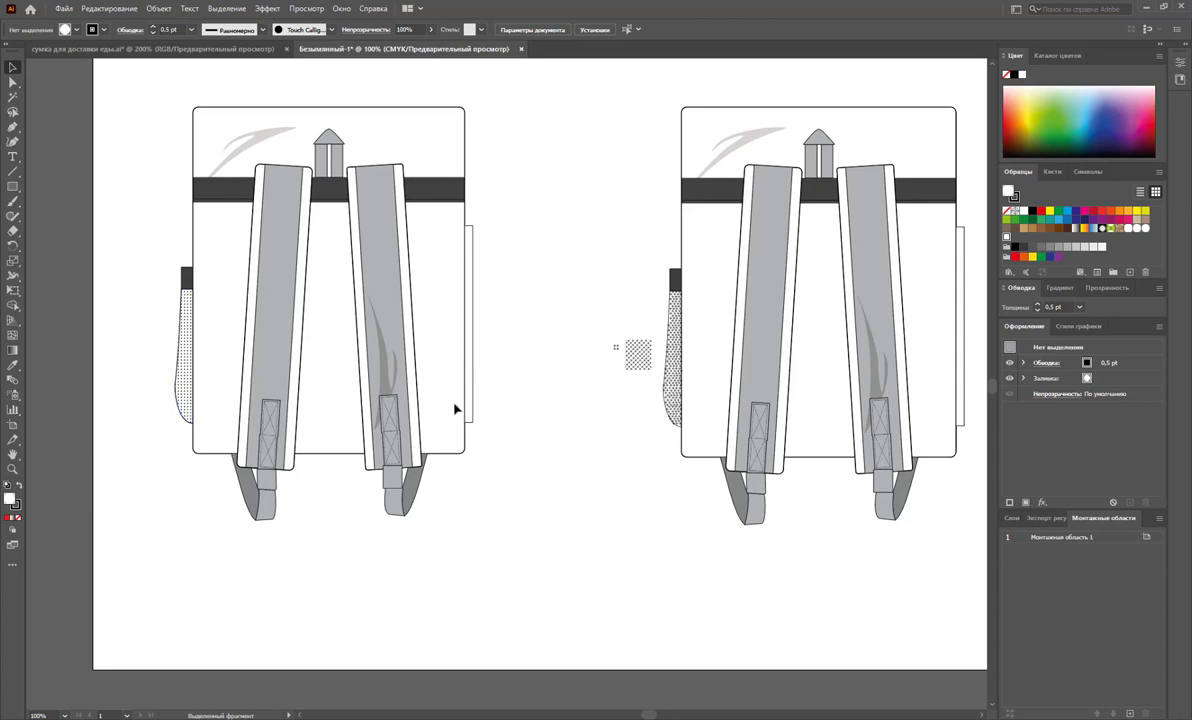
click(265, 342)
- Scale only the pattern in the left backpack's side pocket uniformly to 120%, with object transformation off
click(183, 356)
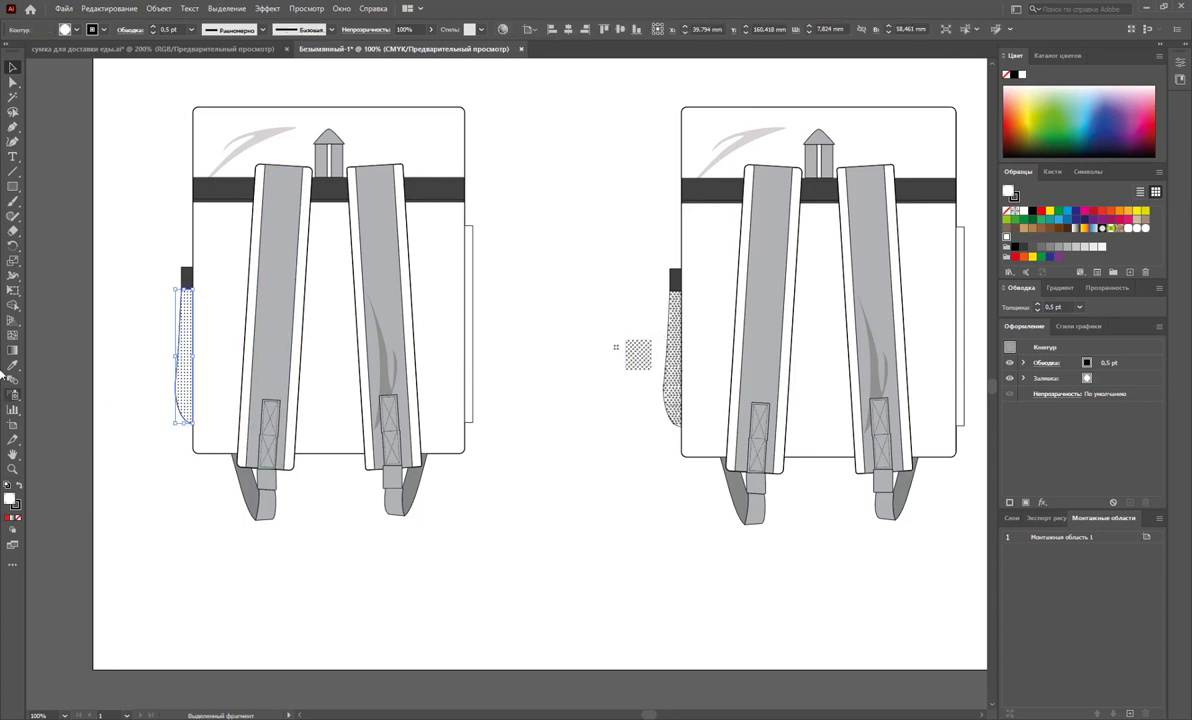
click(13, 468)
click(226, 368)
drag(226, 368, 372, 452)
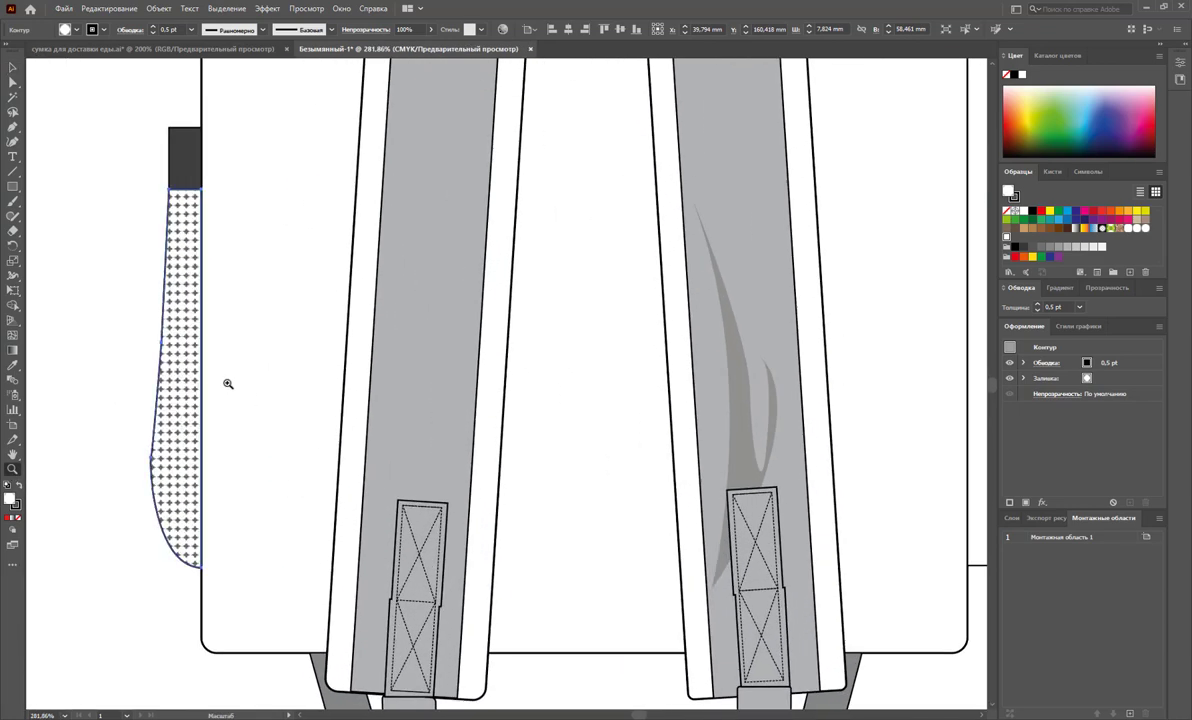
double_click(13, 260)
click(492, 410)
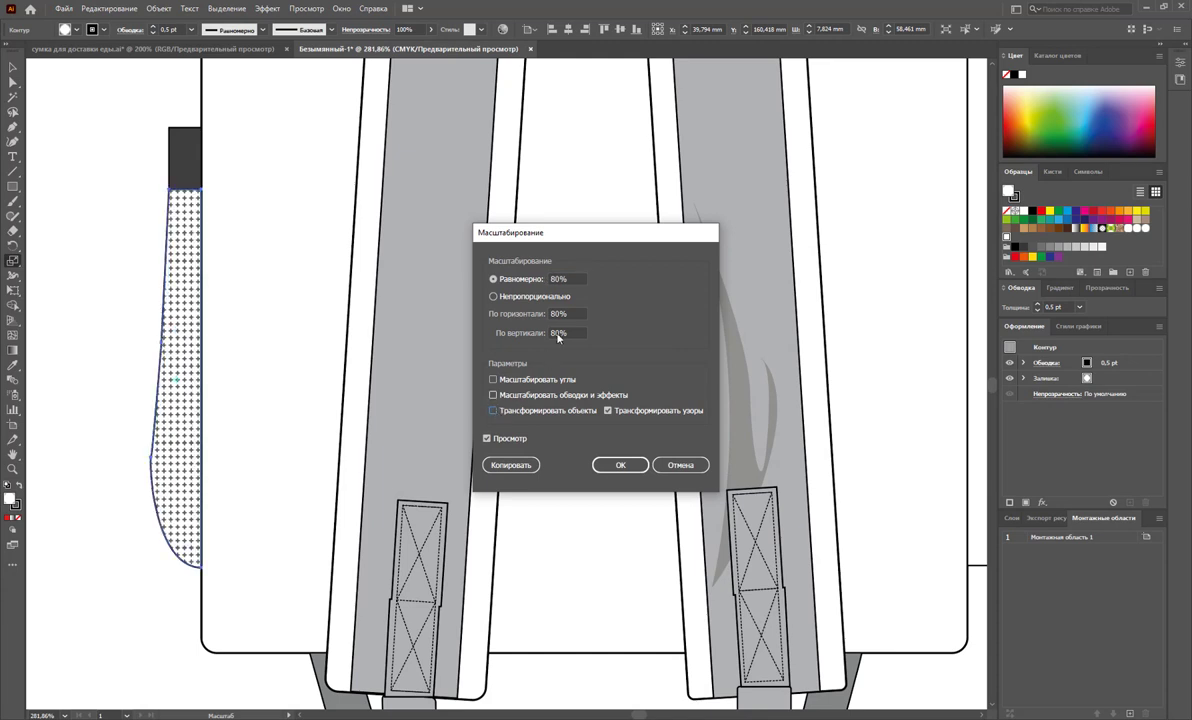
click(523, 283)
text(120)
click(493, 441)
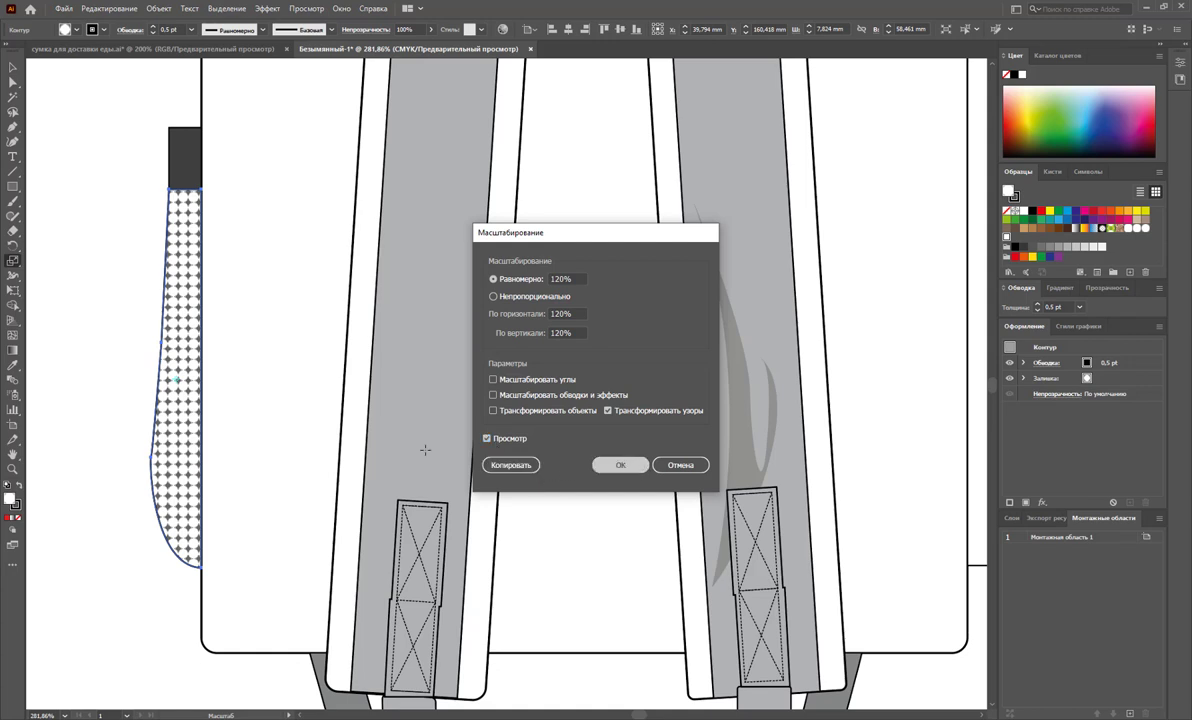
key(Return)
- Rotate only the side pocket's star pattern by 305° and deselect the pocket
double_click(12, 245)
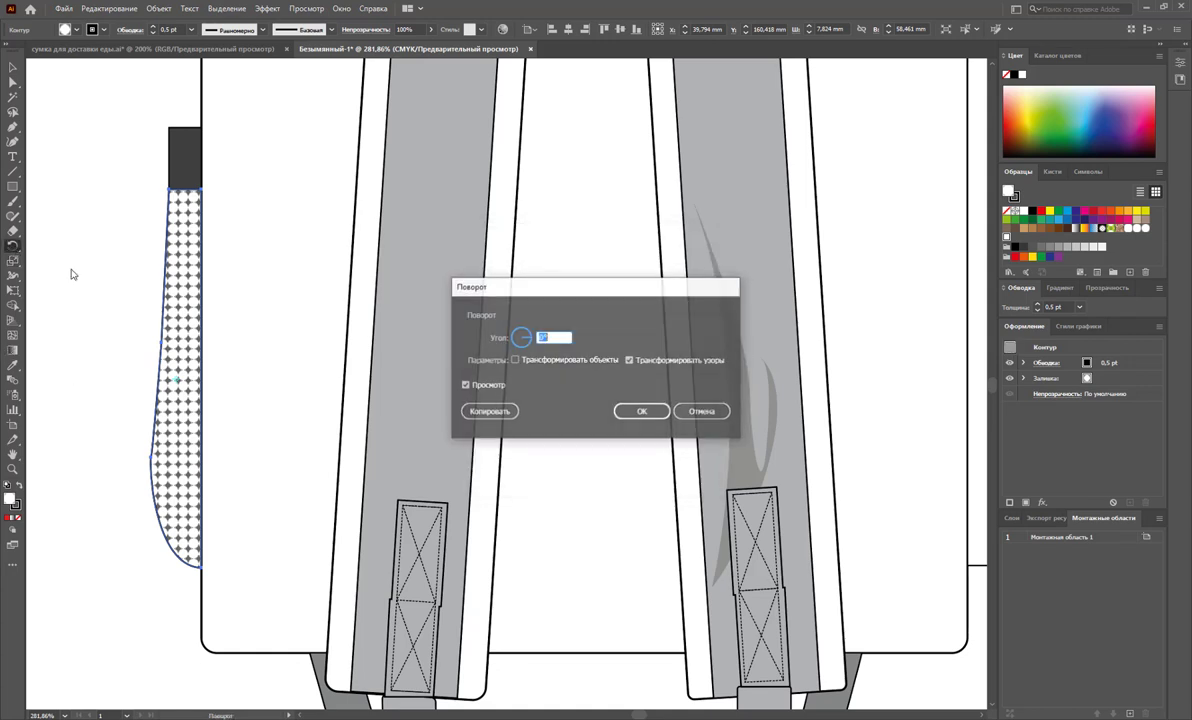
click(527, 346)
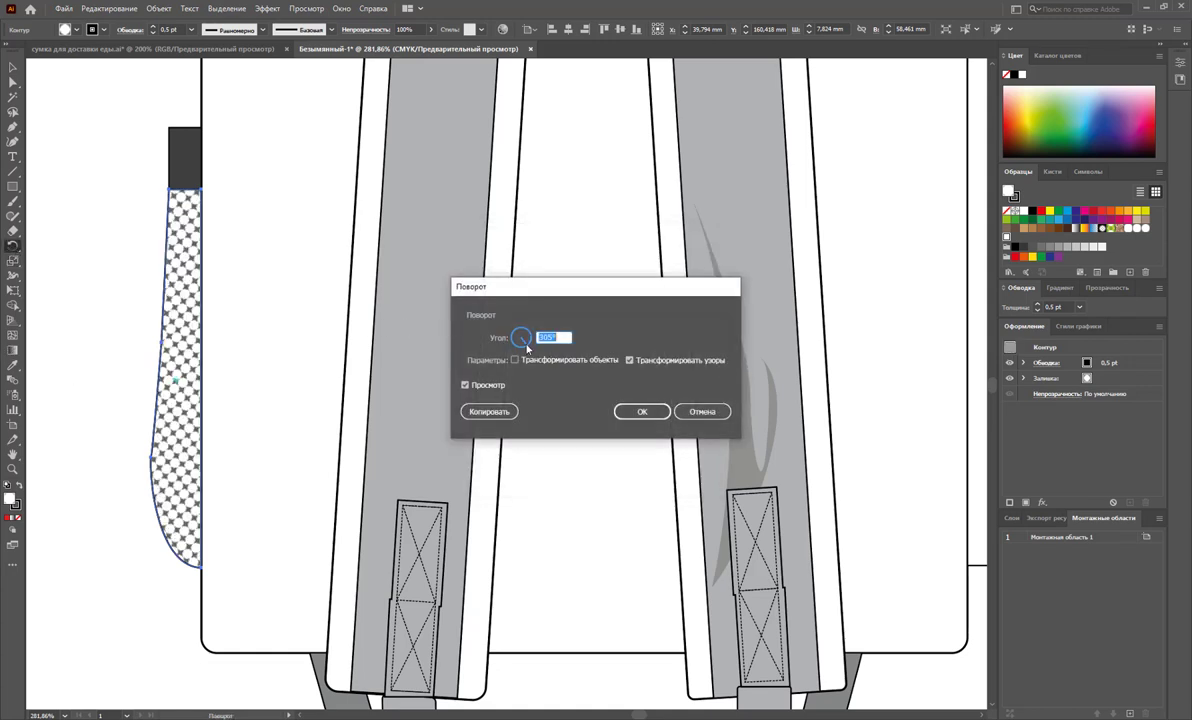
click(641, 411)
click(13, 67)
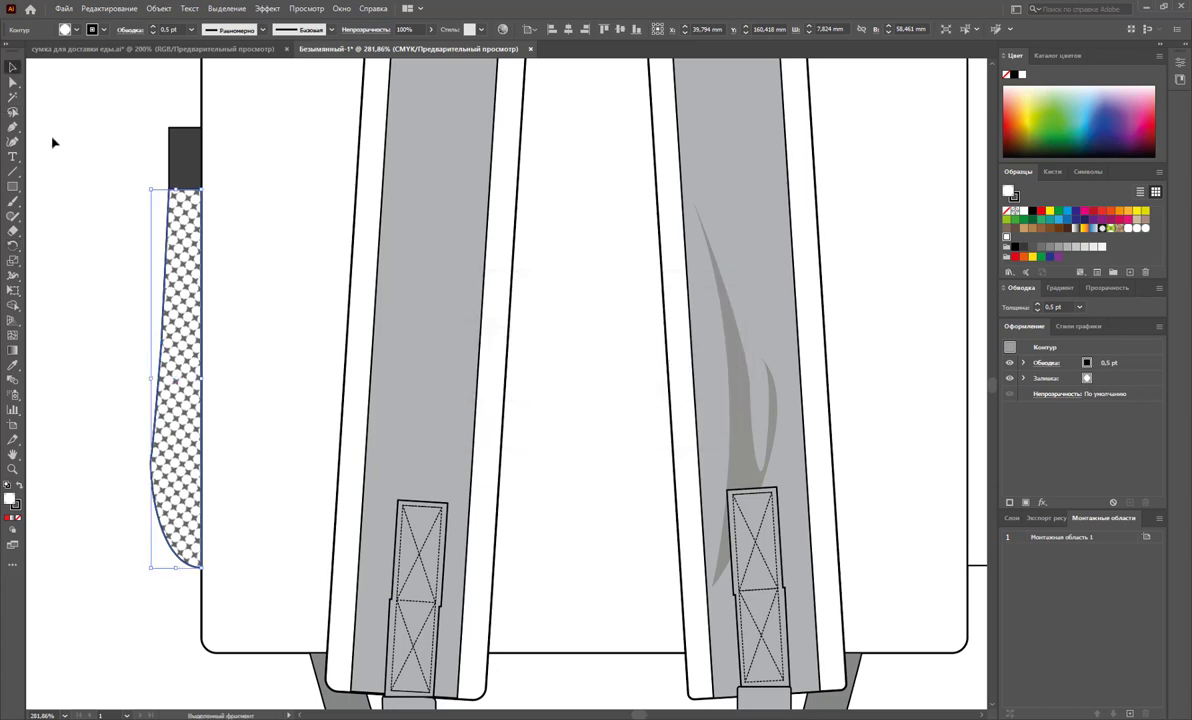
click(103, 196)
- Try the side pocket's pattern fill on the left backpack's main body using the Eyedropper, and undo it
key(ctrl+0)
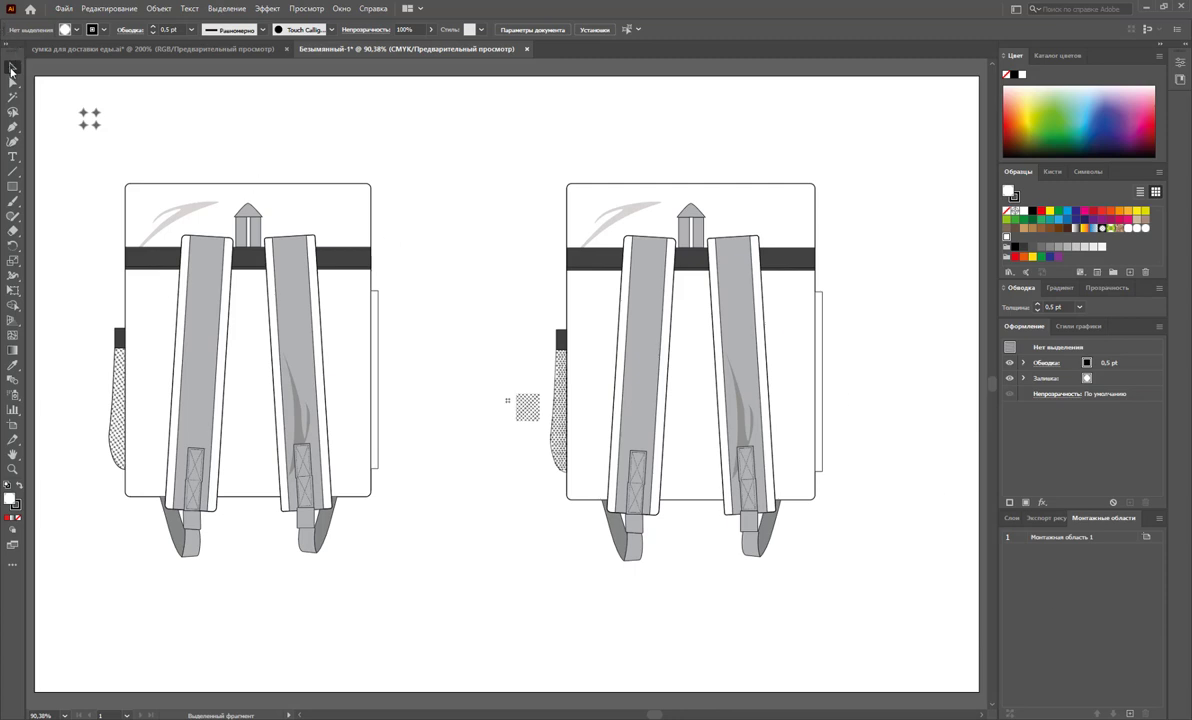
click(286, 262)
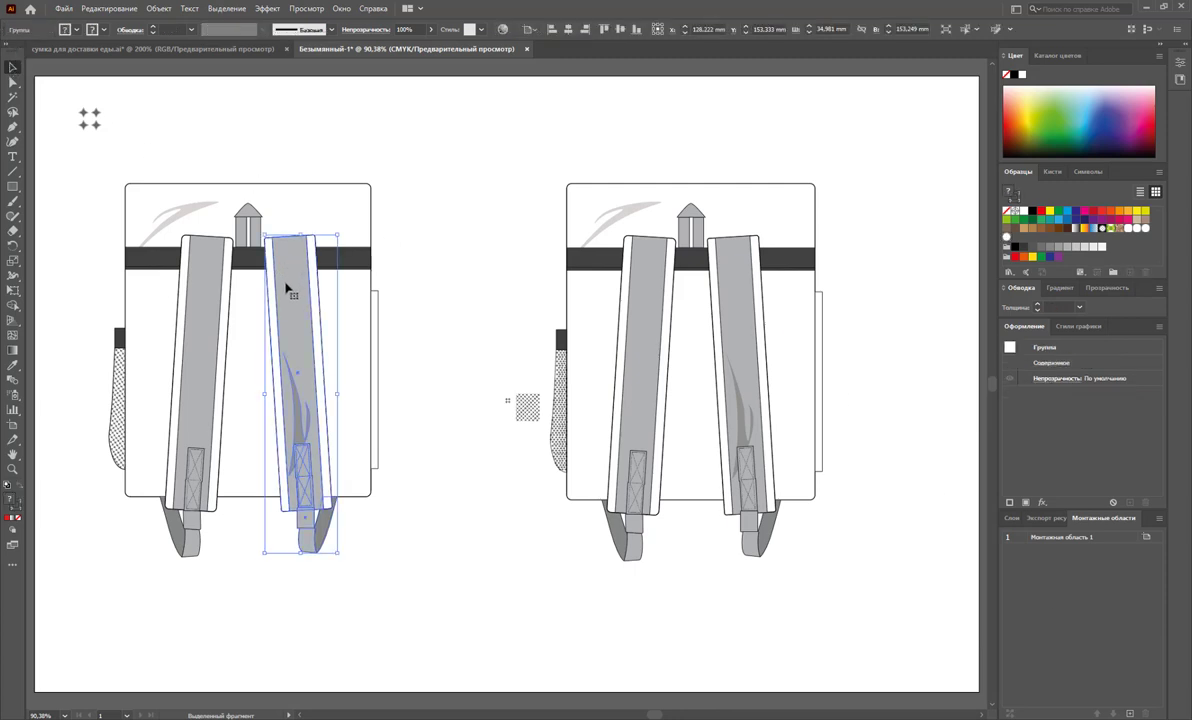
click(318, 197)
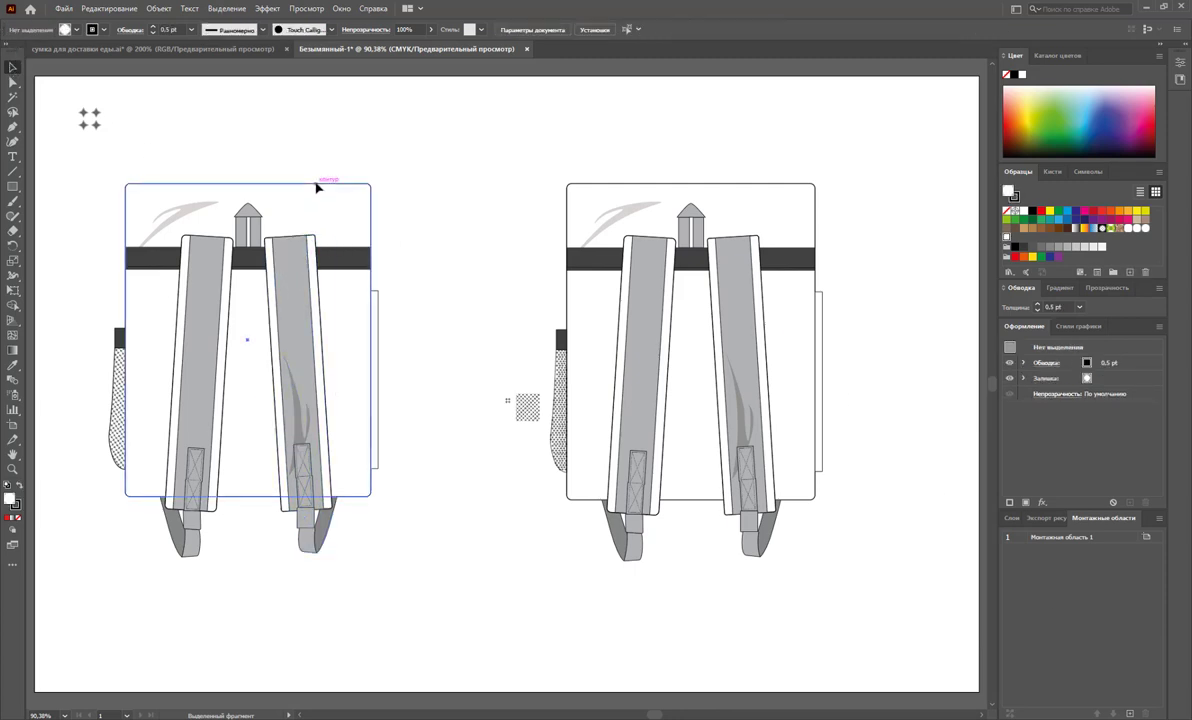
mouse_move(305, 188)
mouse_down()
mouse_move(399, 189)
mouse_move(312, 191)
mouse_up()
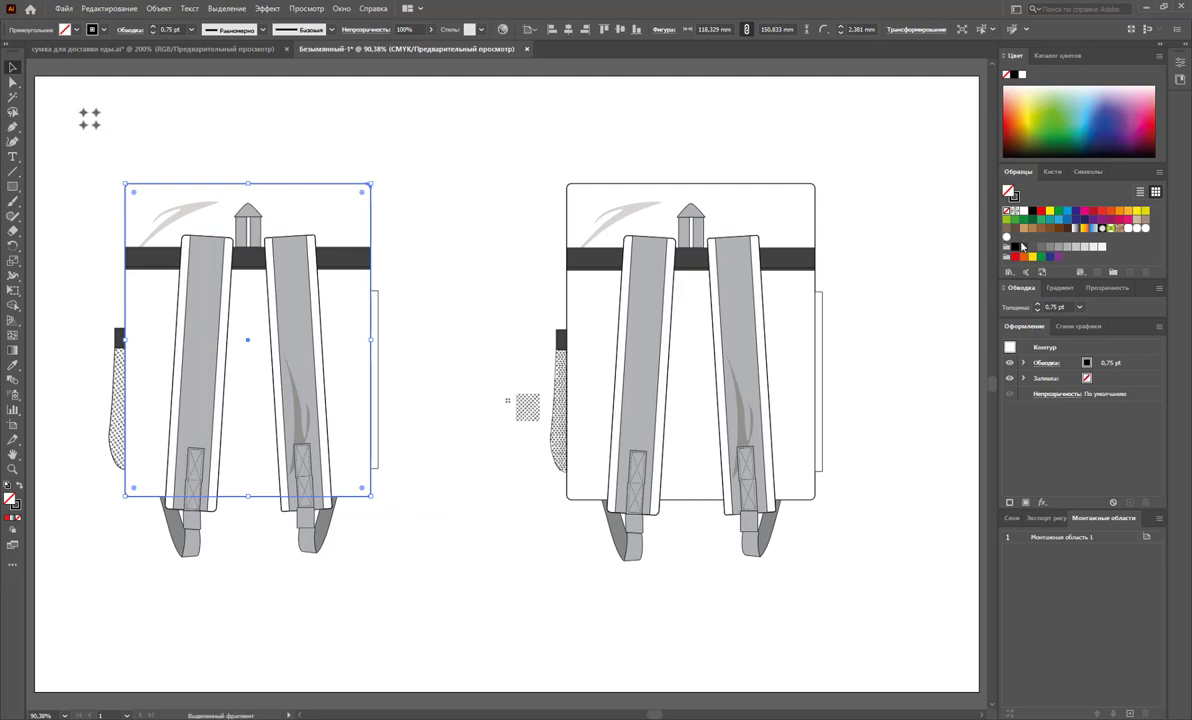
click(13, 365)
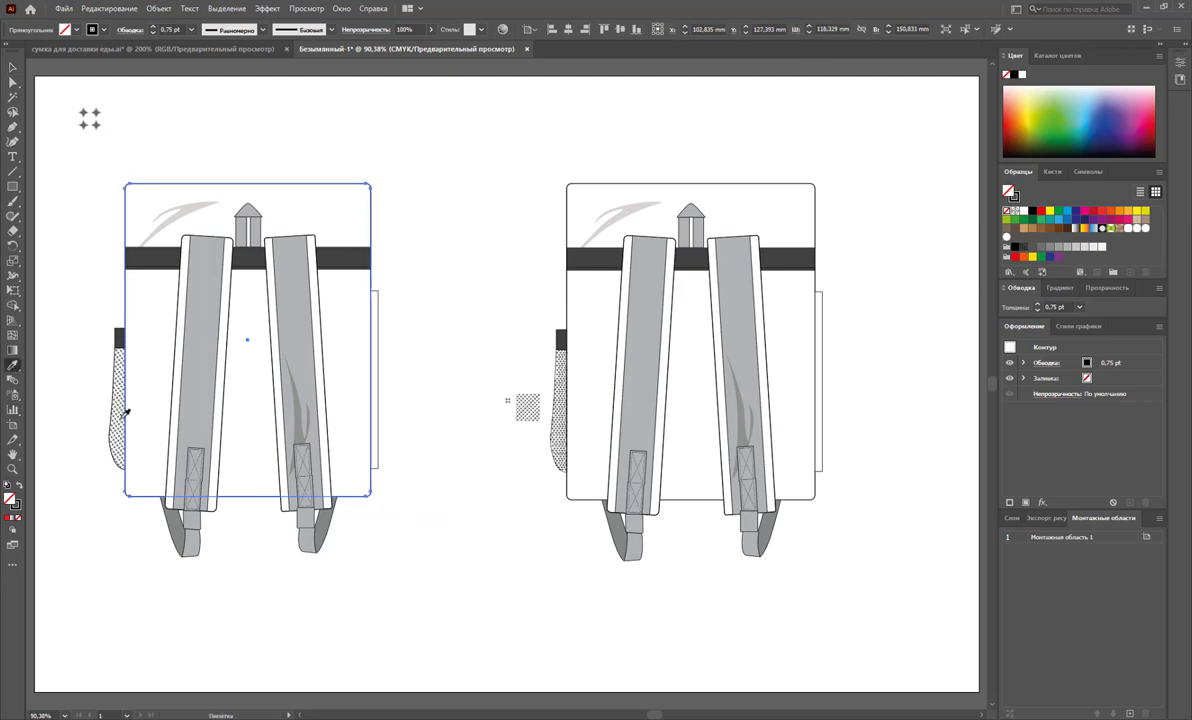
click(125, 412)
click(13, 67)
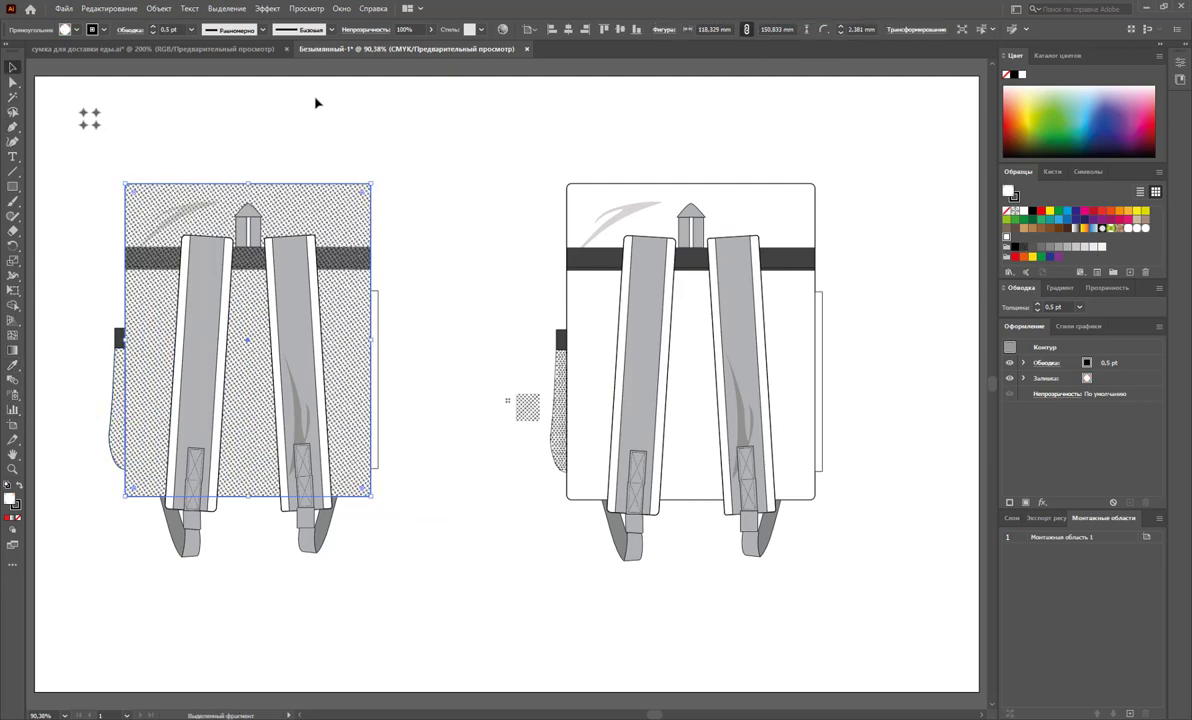
click(315, 103)
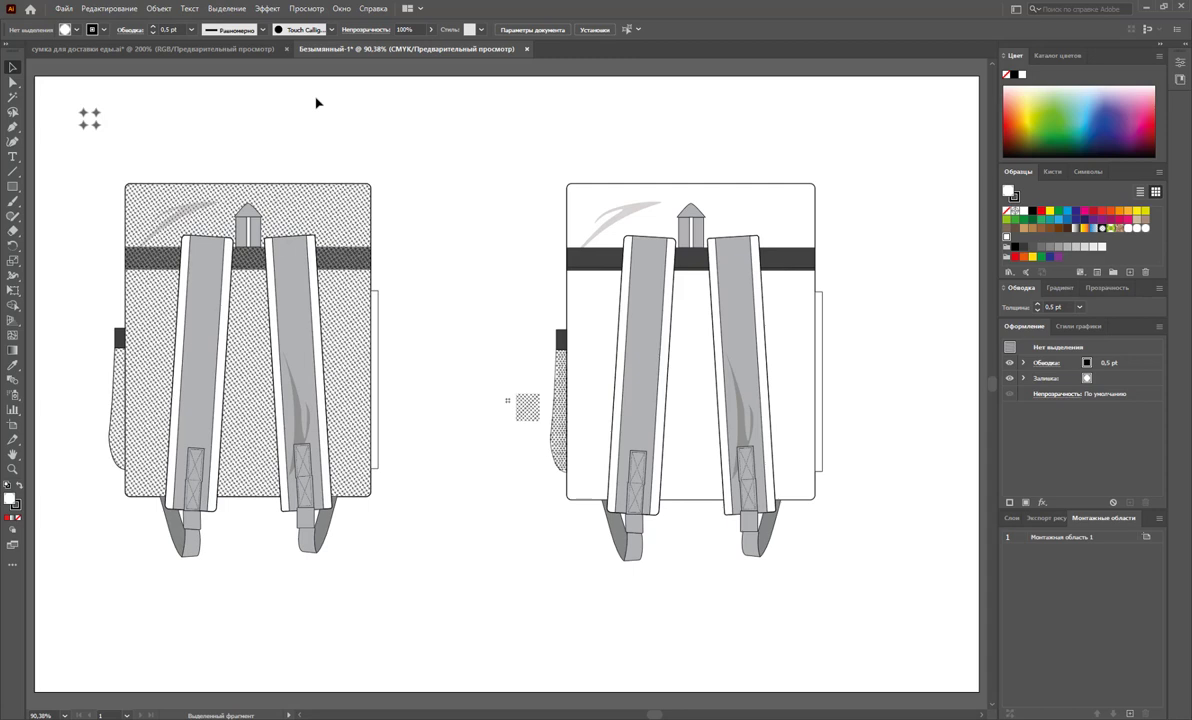
key(ctrl+z)
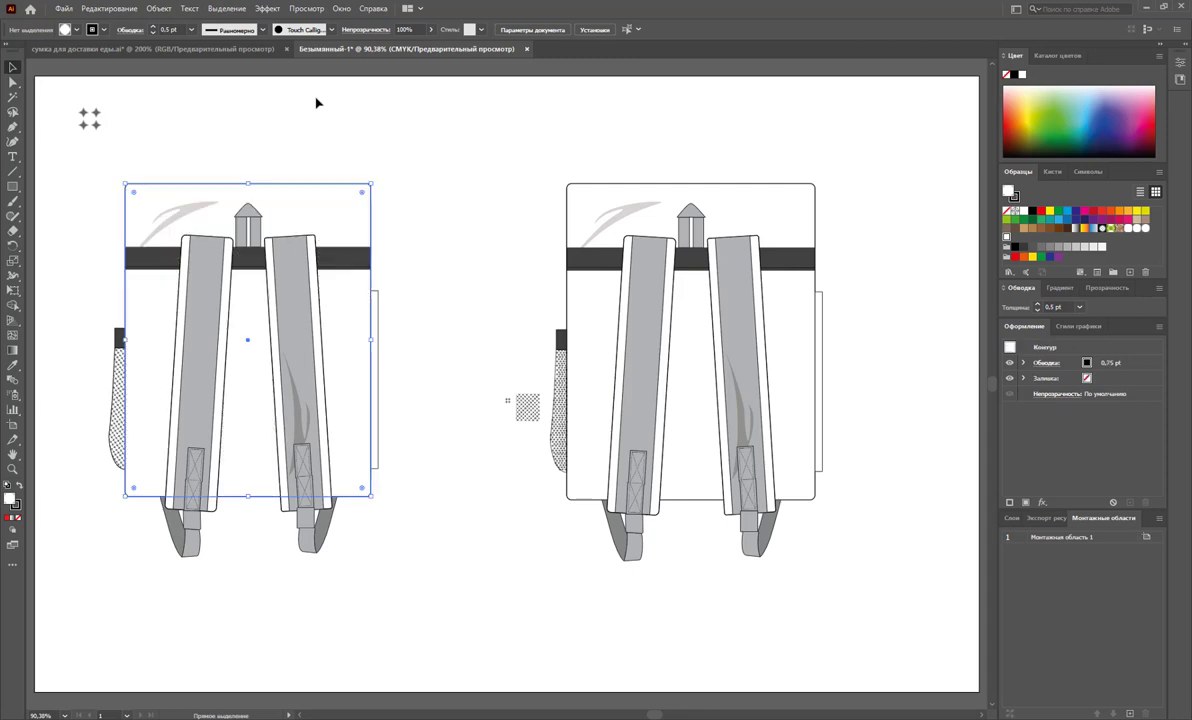
click(407, 273)
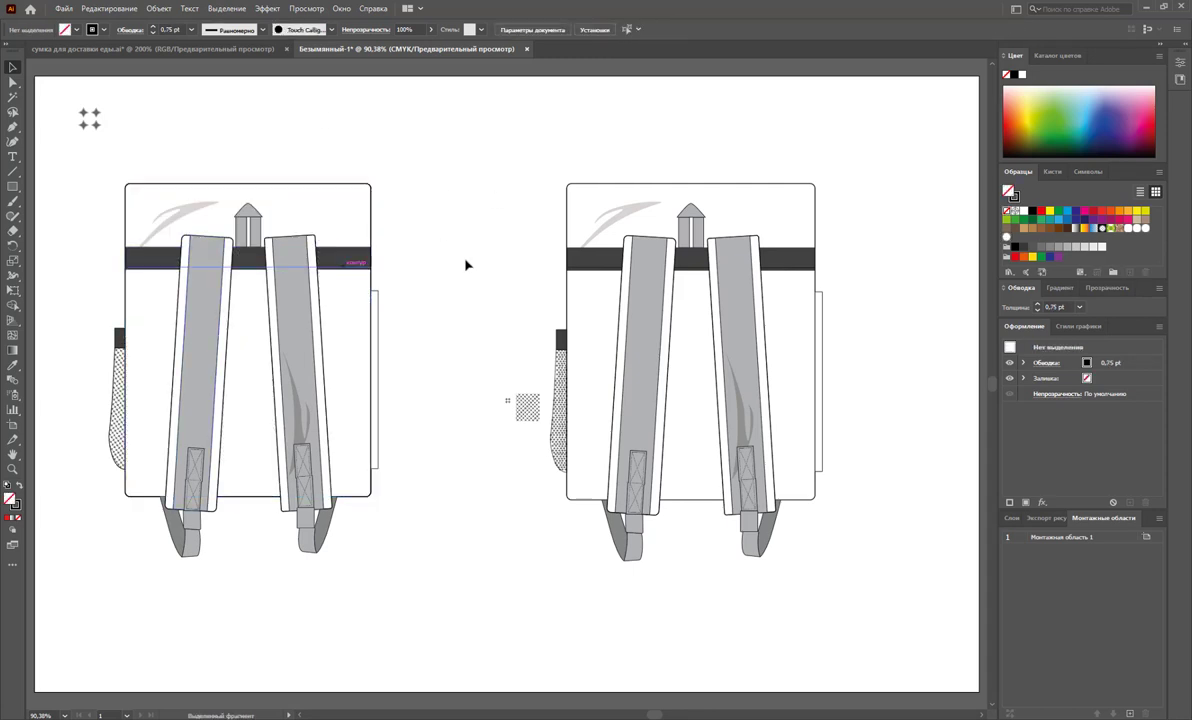